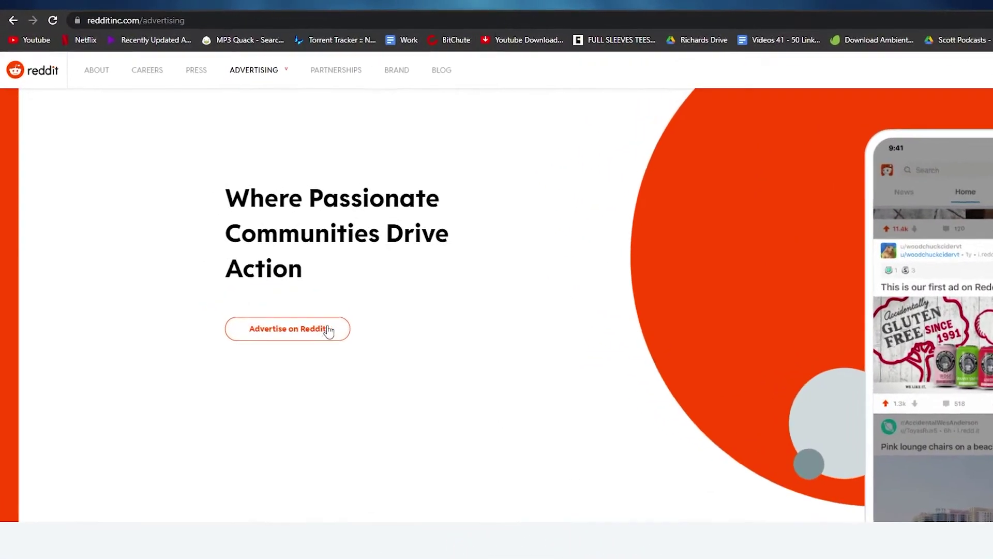
# Open the Reddit Ads signup form and fill in company 'Continum', the contact's name and business phone
pyautogui.scroll(-3, 566, 327)
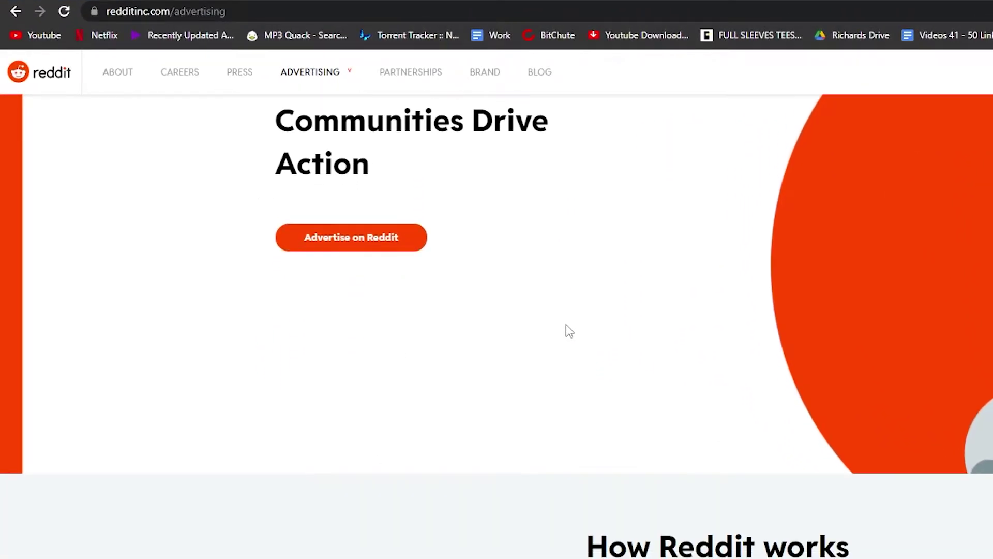
pyautogui.scroll(3, 566, 326)
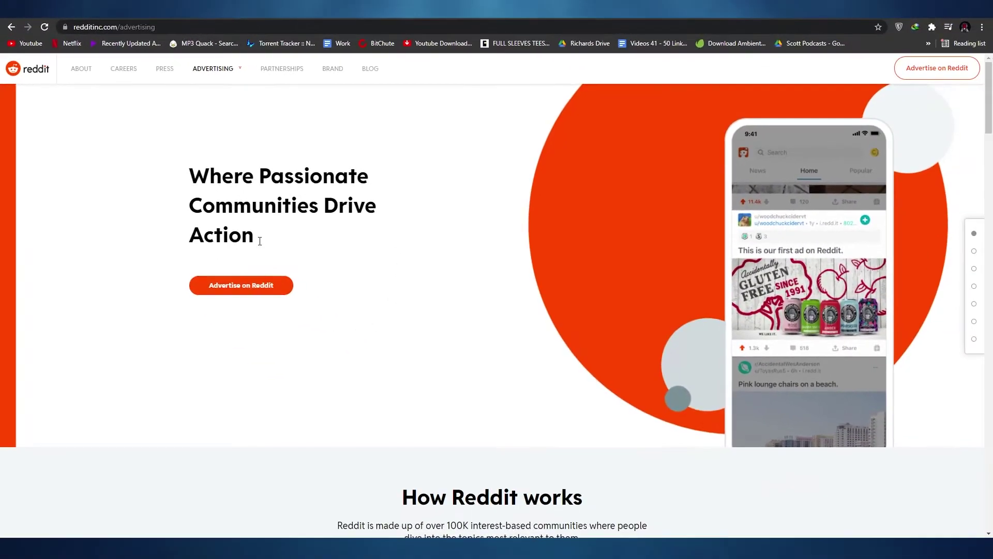
pyautogui.scroll(-10, 375, 255)
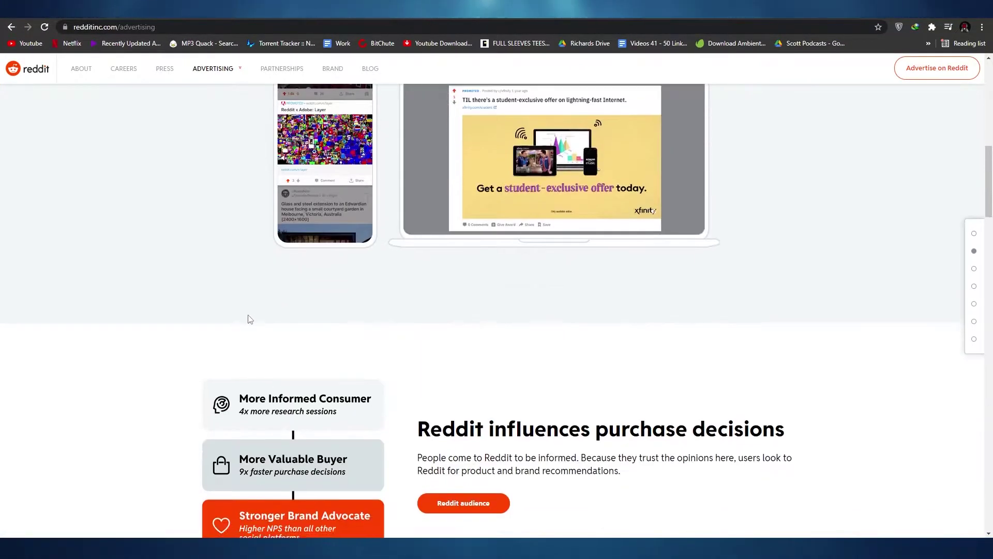
pyautogui.scroll(-10, 147, 286)
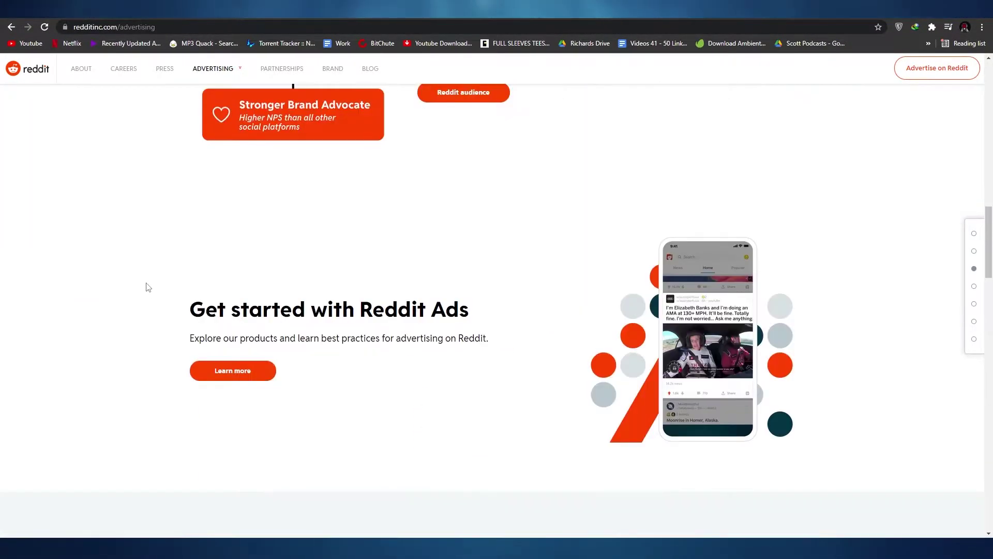
pyautogui.scroll(13, 146, 288)
pyautogui.scroll(8, 147, 289)
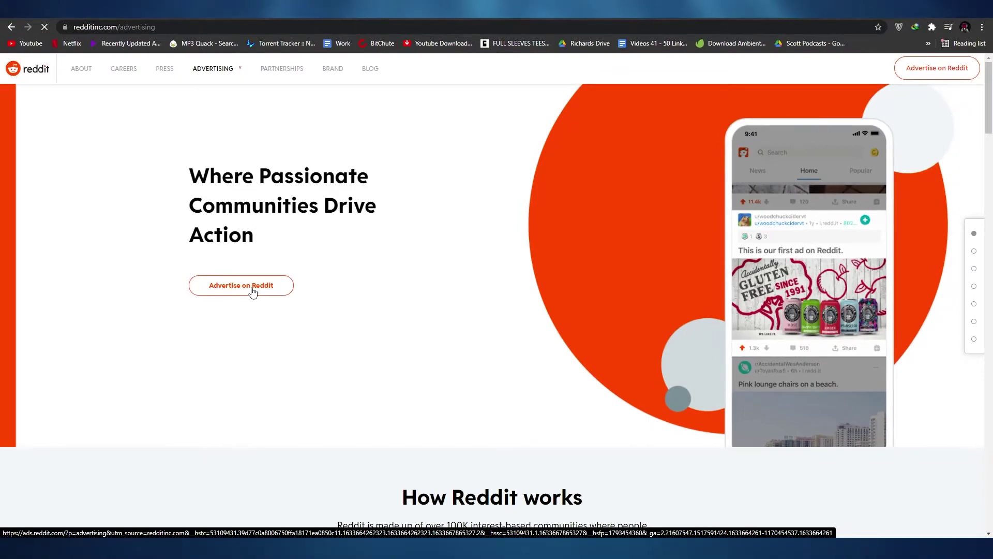
pyautogui.click(253, 293)
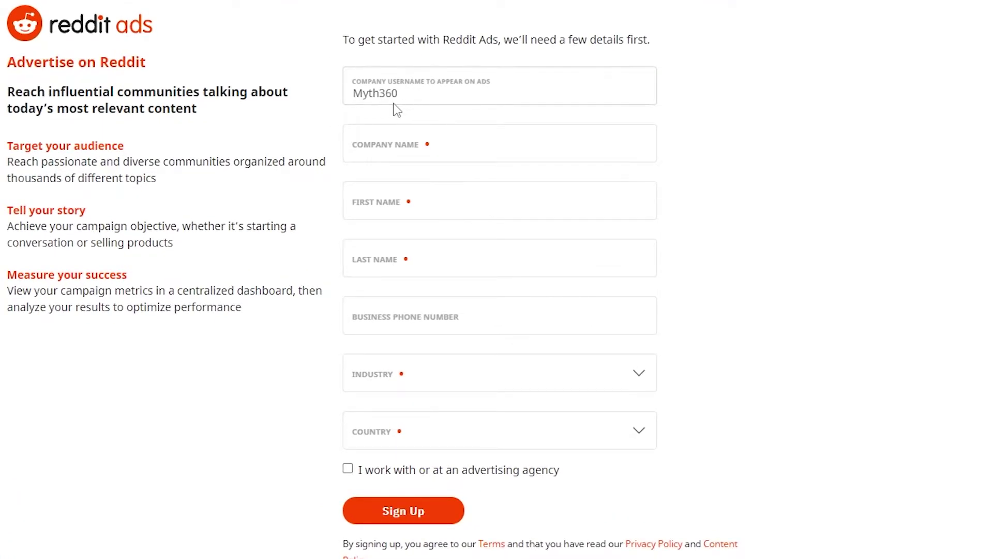
pyautogui.click(408, 211)
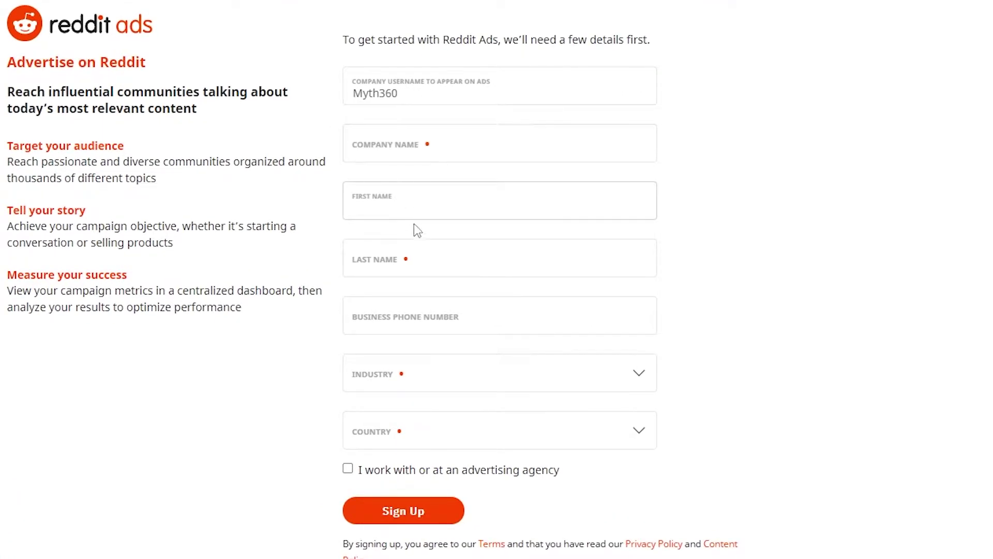
pyautogui.click(417, 231)
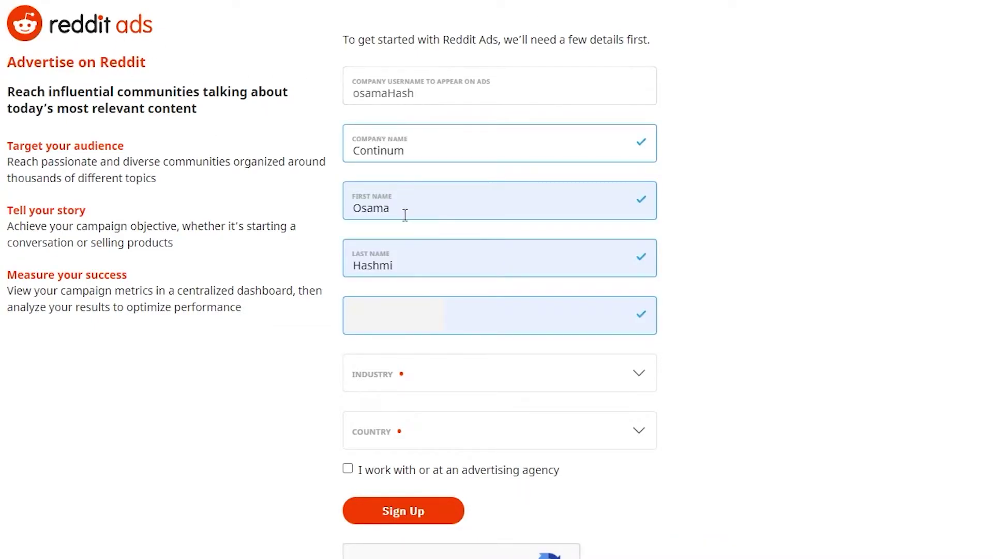
# Set the signup industry to Retail & eCommerce
pyautogui.click(399, 375)
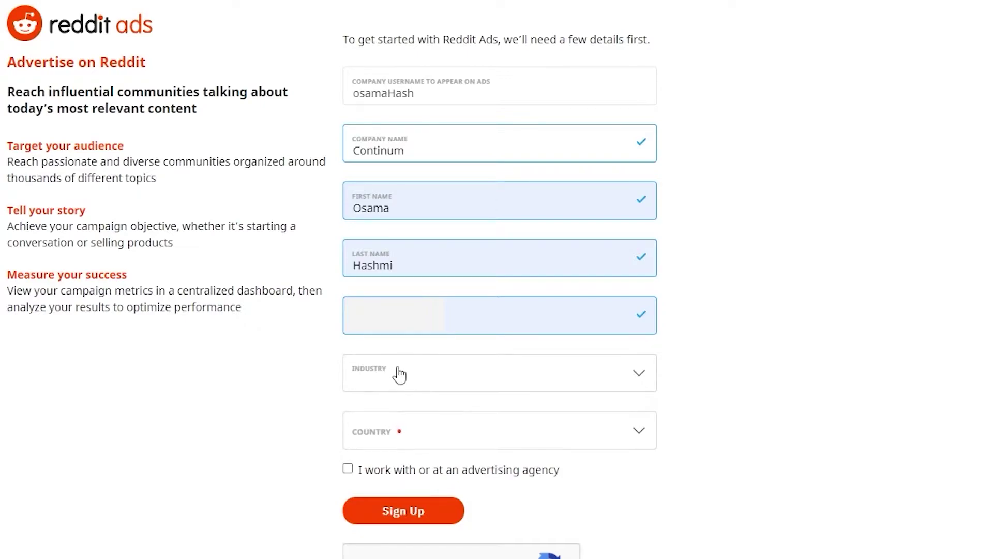
pyautogui.click(396, 389)
pyautogui.scroll(-5, 411, 451)
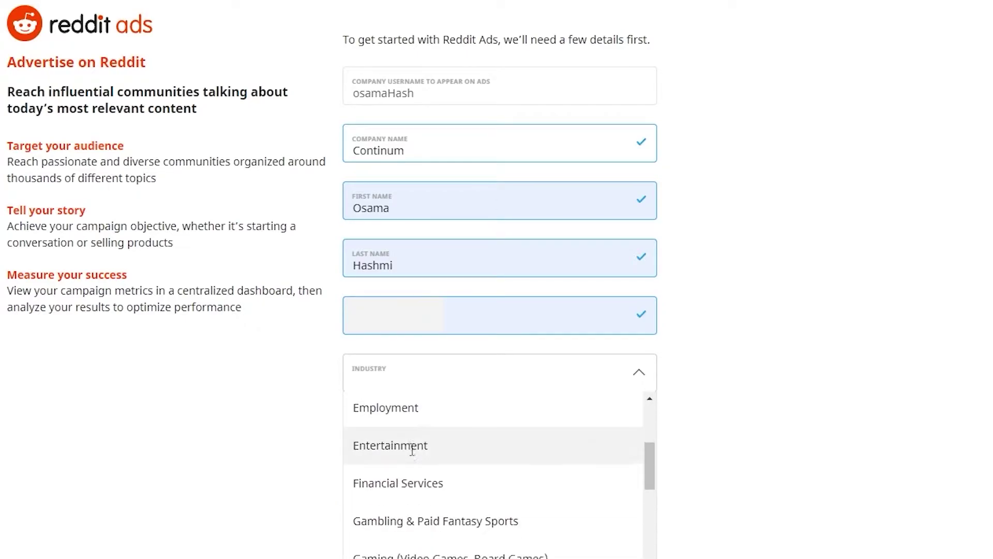
pyautogui.scroll(-4, 410, 452)
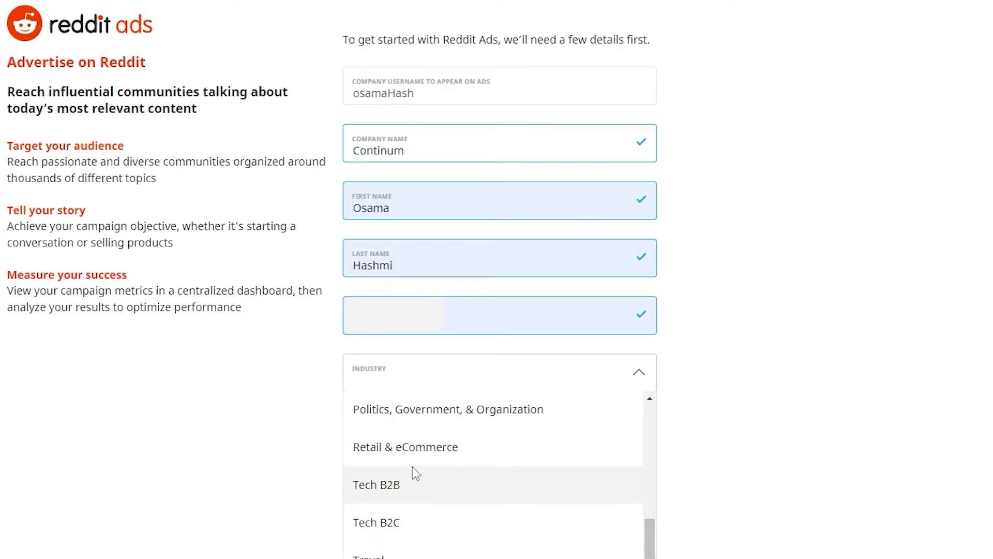
pyautogui.scroll(3, 421, 522)
pyautogui.scroll(2, 445, 506)
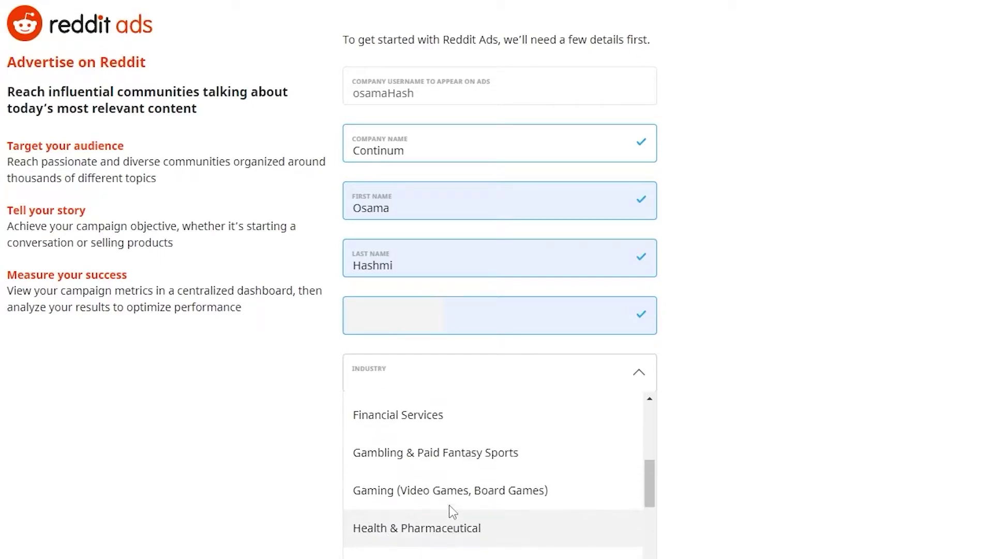
pyautogui.scroll(2, 450, 507)
pyautogui.scroll(2, 455, 504)
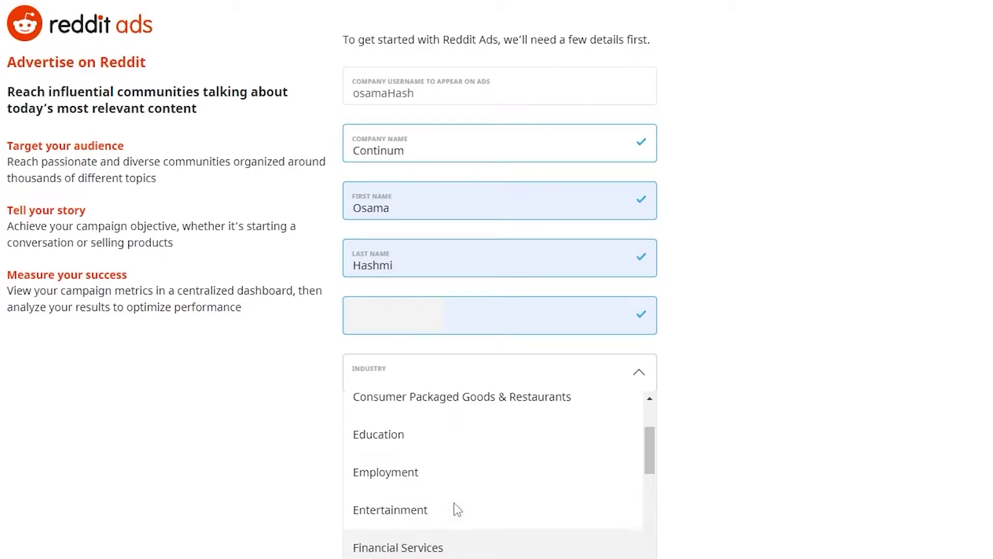
pyautogui.scroll(2, 439, 488)
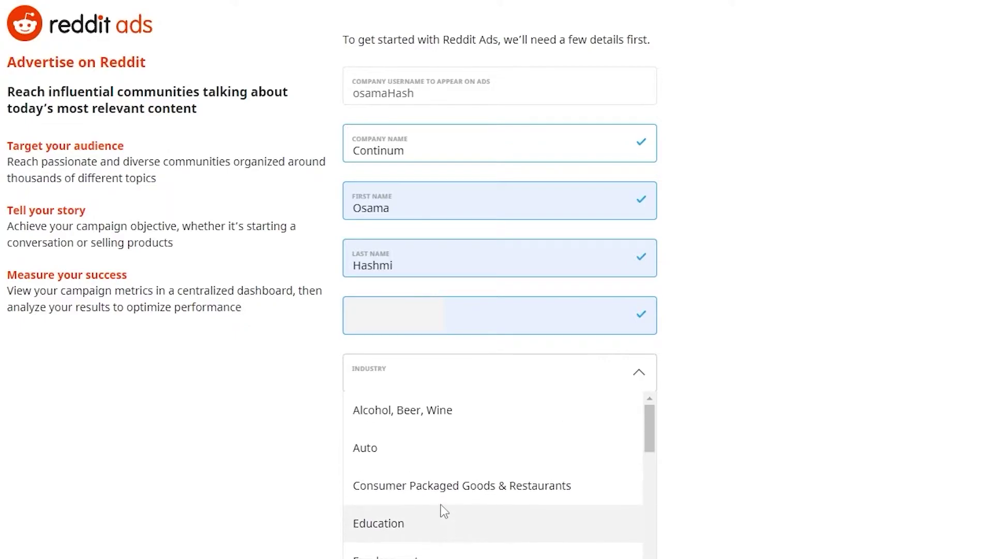
pyautogui.scroll(-7, 442, 474)
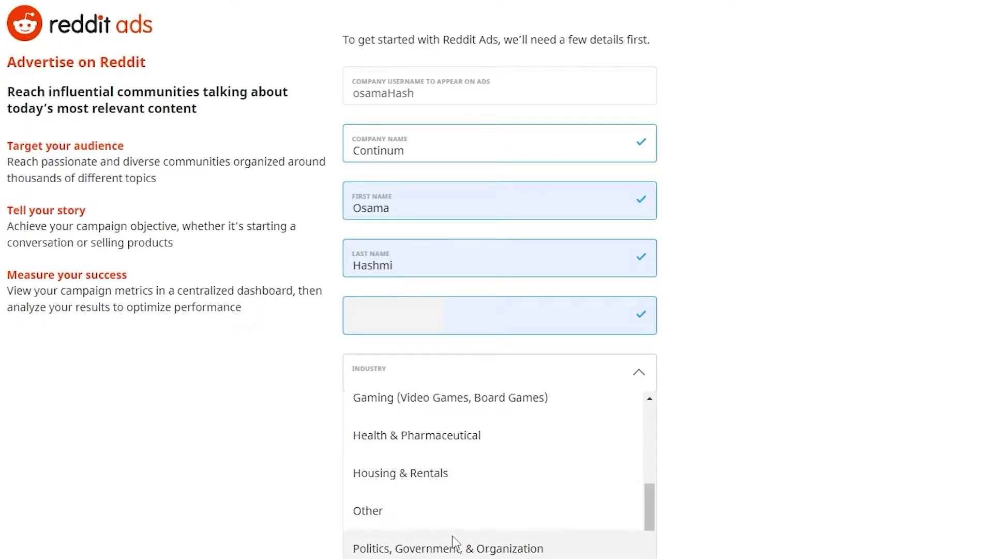
pyautogui.scroll(-4, 437, 484)
pyautogui.scroll(2, 426, 478)
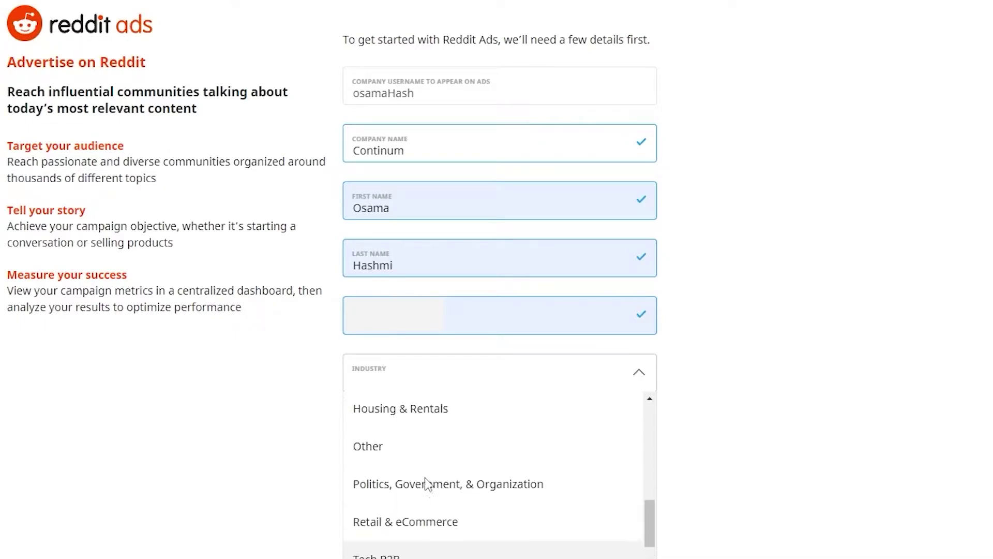
pyautogui.click(443, 533)
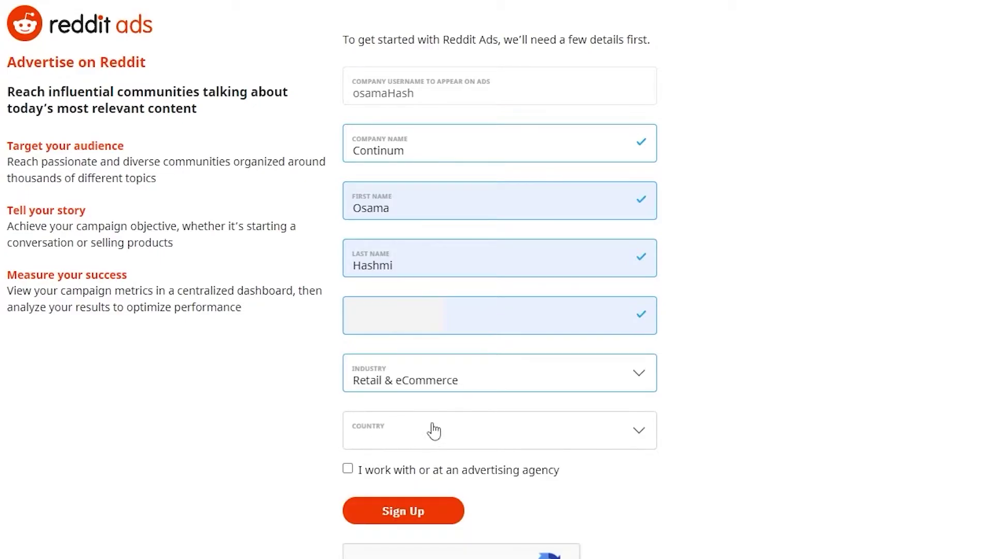
# Set the country to Pakistan
pyautogui.click(497, 436)
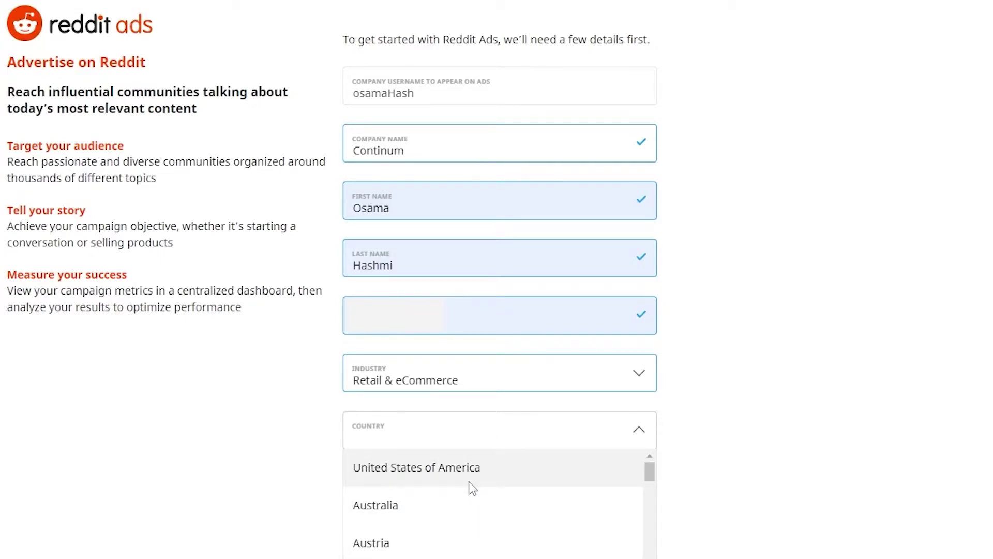
pyautogui.write('Pak')
pyautogui.press('Return')
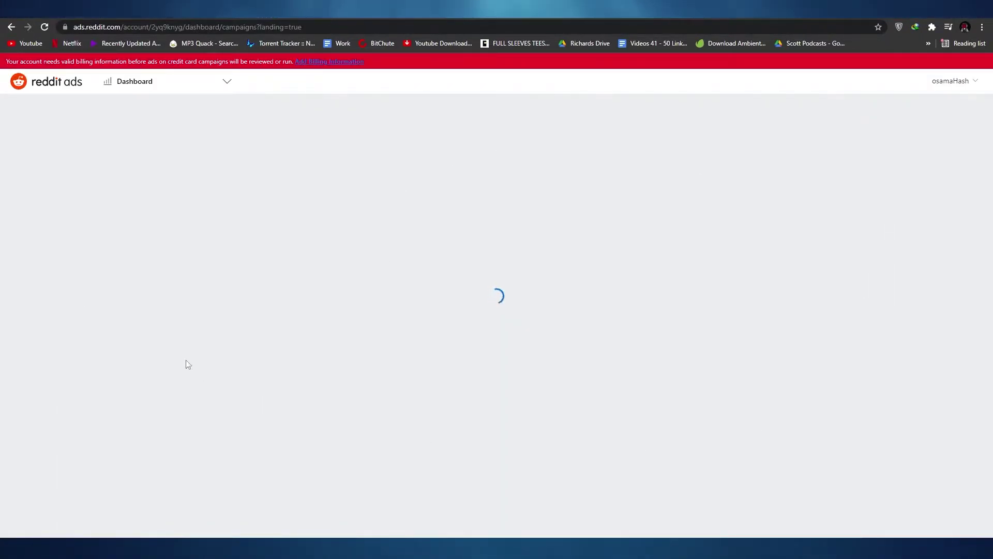
# Scroll through the New Campaign form down to the Objective section
pyautogui.scroll(-1, 304, 321)
pyautogui.scroll(1, 299, 327)
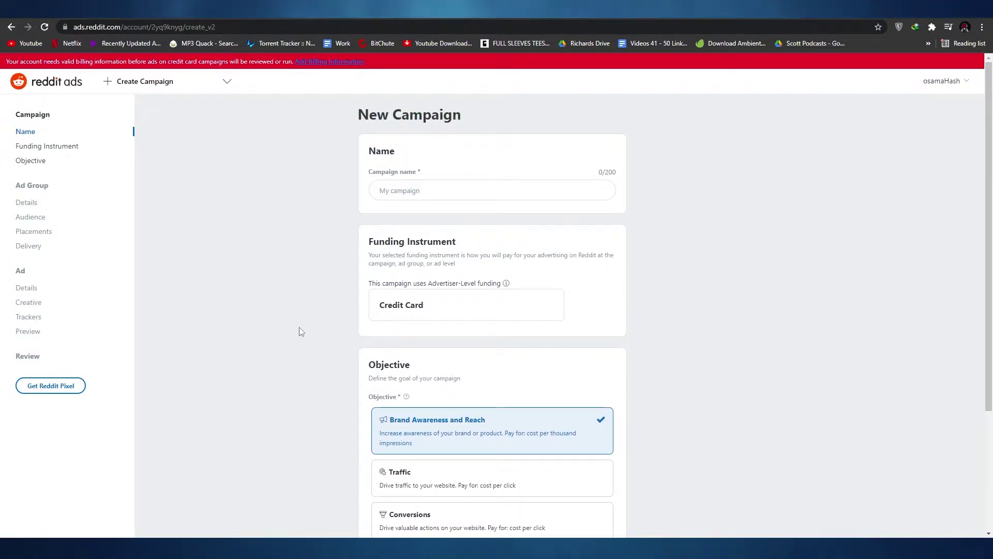
pyautogui.scroll(-2, 299, 328)
pyautogui.scroll(-1, 293, 333)
pyautogui.scroll(3, 293, 334)
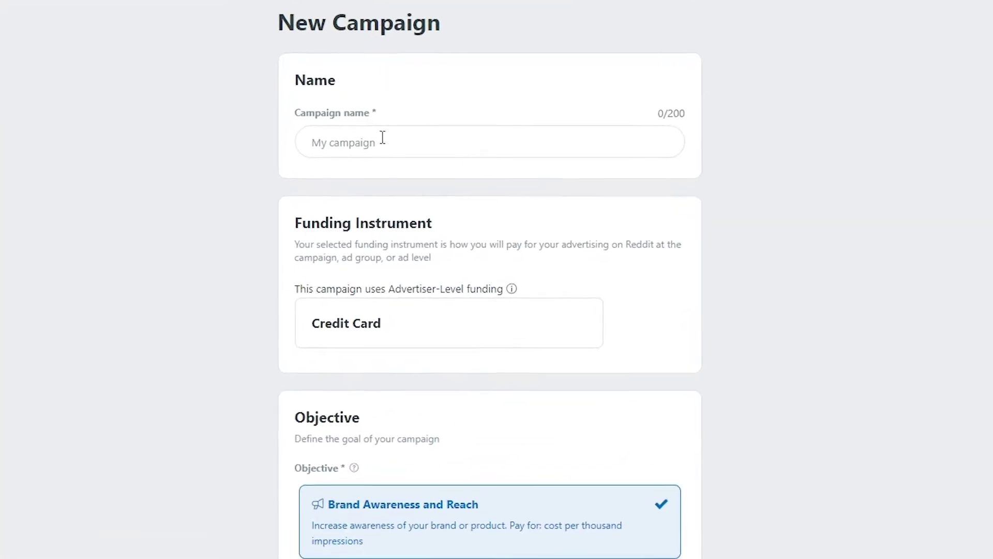
pyautogui.scroll(-1, 402, 253)
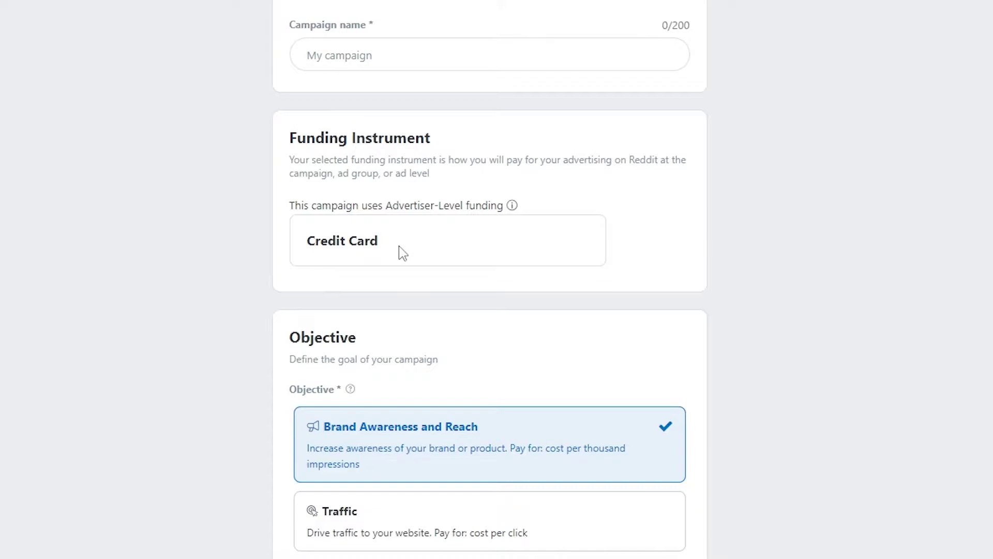
pyautogui.scroll(-3, 399, 246)
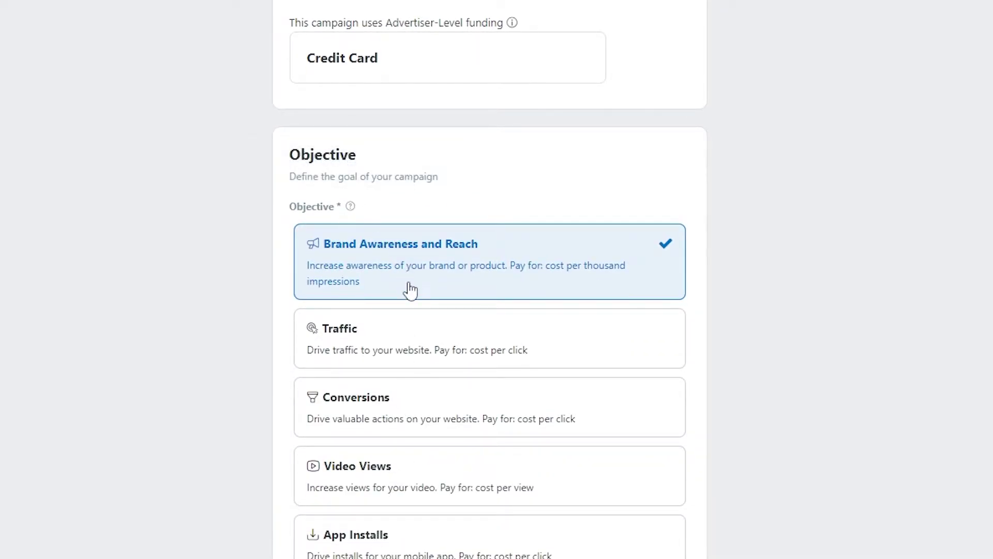
pyautogui.scroll(-2, 416, 393)
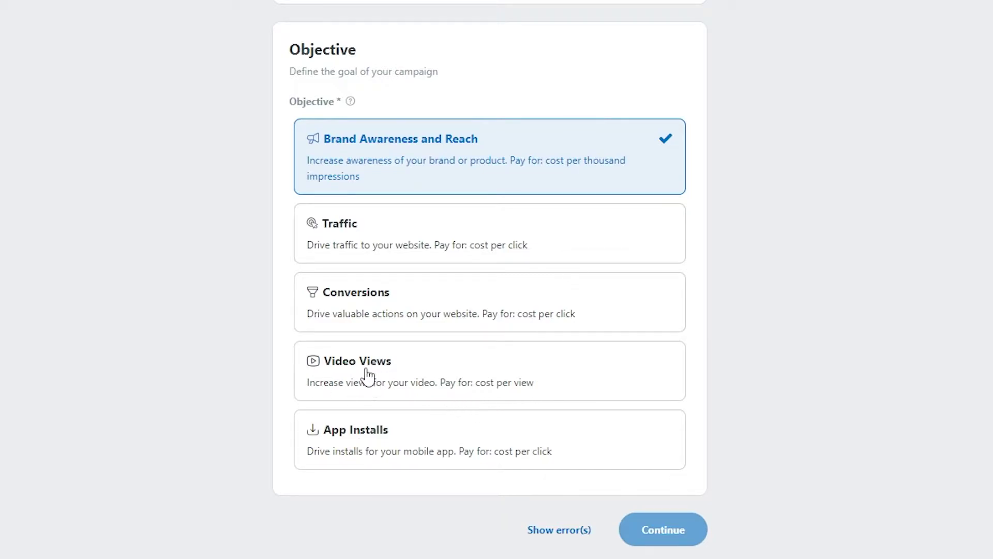
# Try Video Views and Brand Awareness, settle on App Installs as objective, and attempt to continue
pyautogui.click(366, 393)
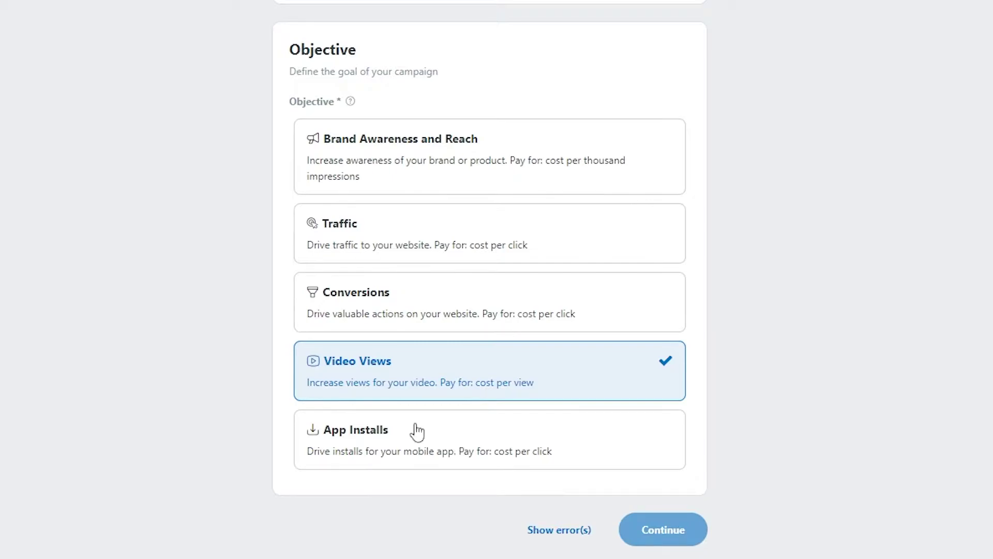
pyautogui.click(409, 172)
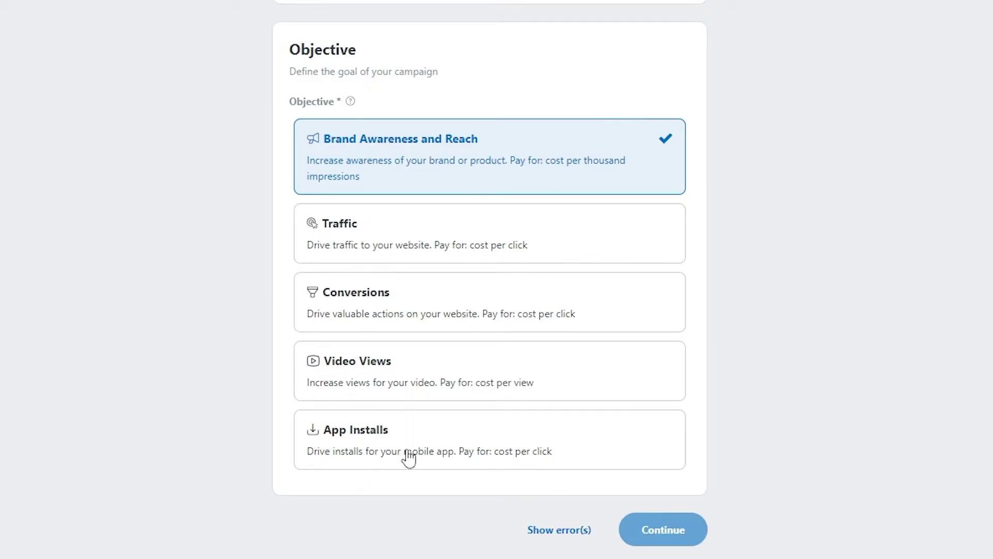
pyautogui.click(377, 458)
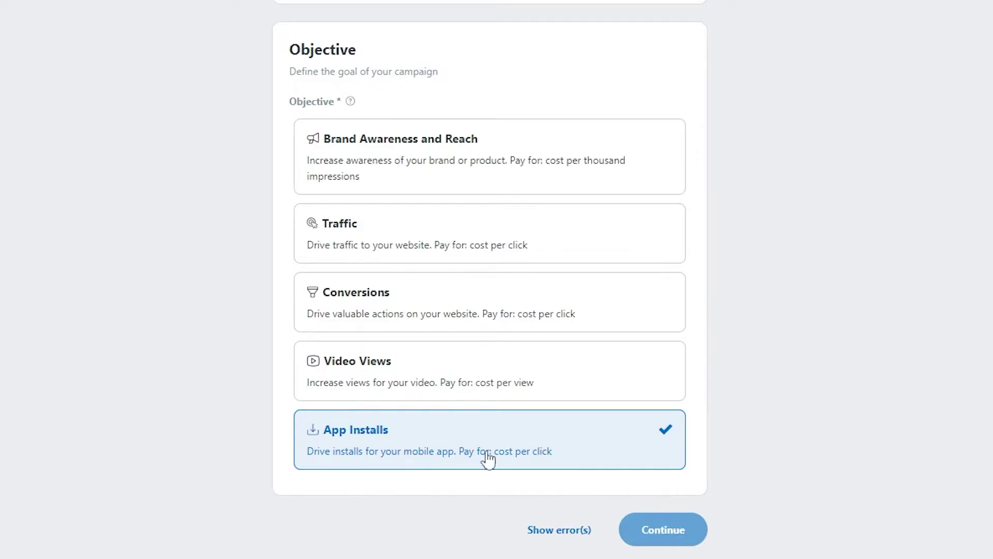
pyautogui.click(664, 522)
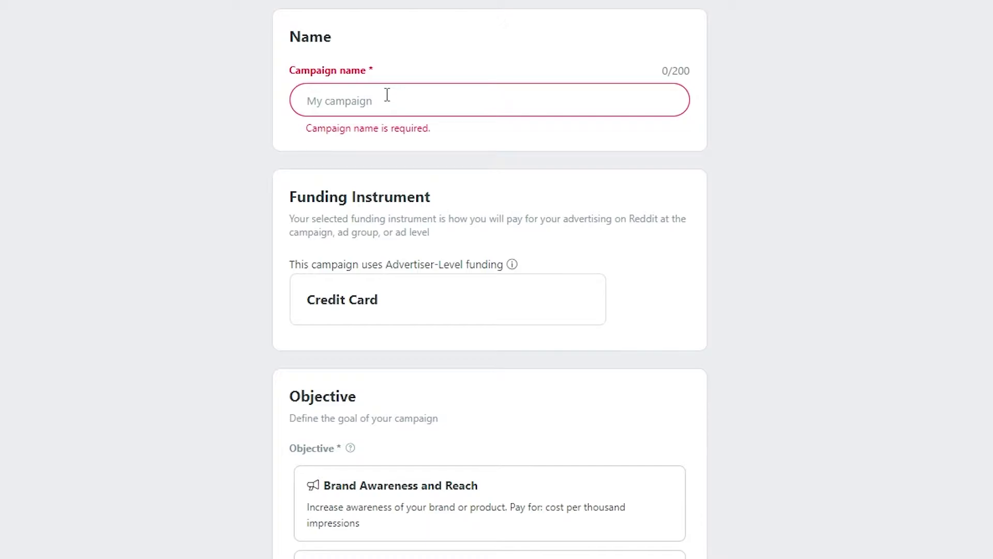
# Continue to the ad group setup and review its details, audience and 34.3m estimate
pyautogui.scroll(-8, 598, 377)
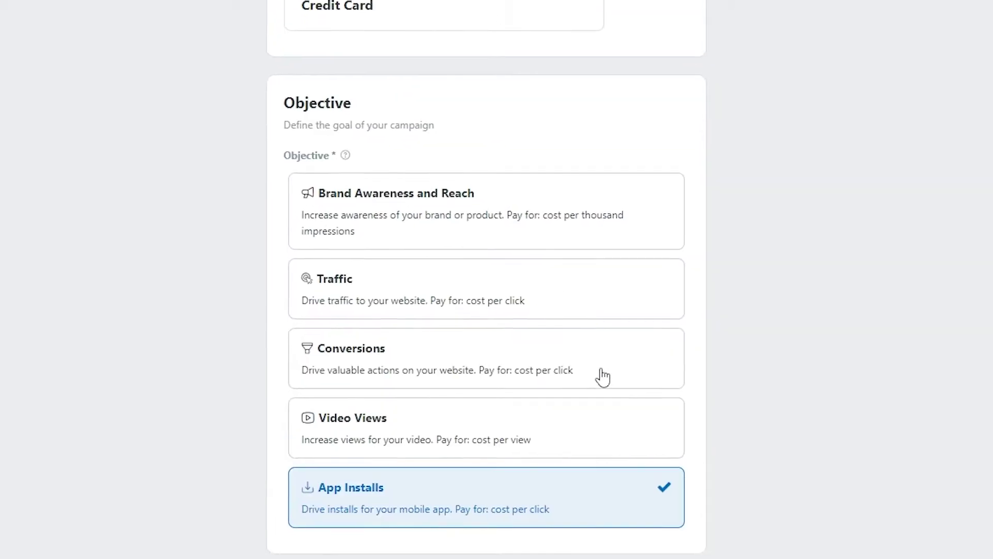
pyautogui.click(663, 505)
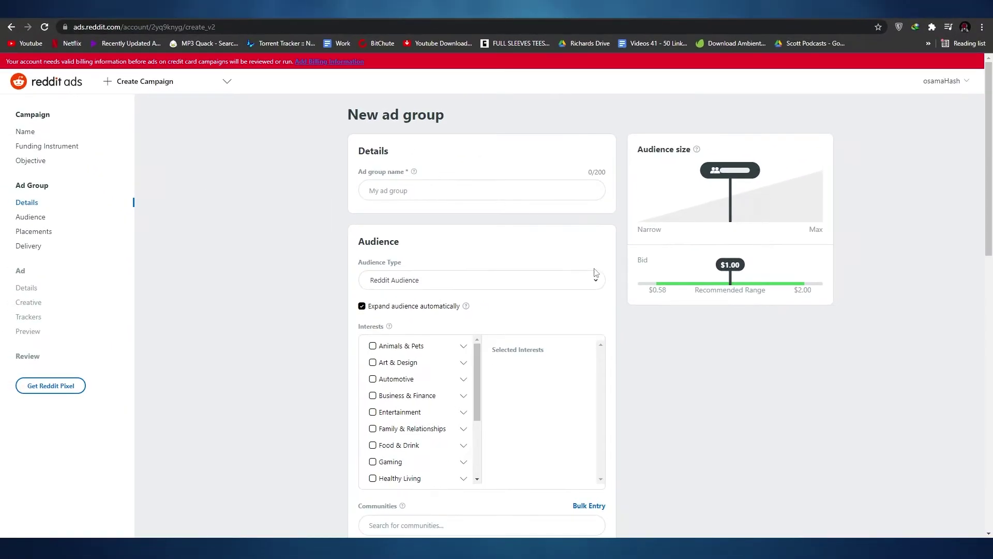
pyautogui.scroll(-1, 517, 259)
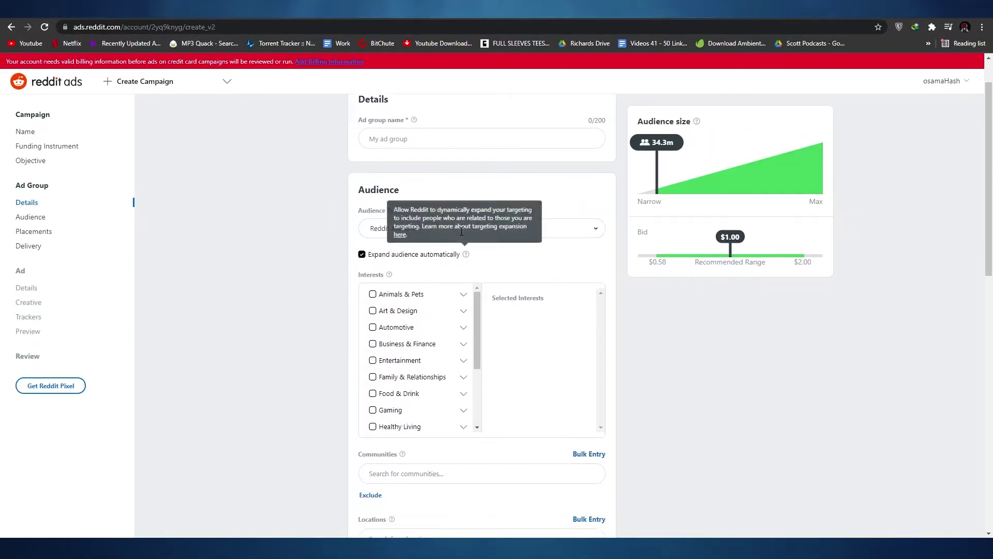
pyautogui.scroll(1, 439, 173)
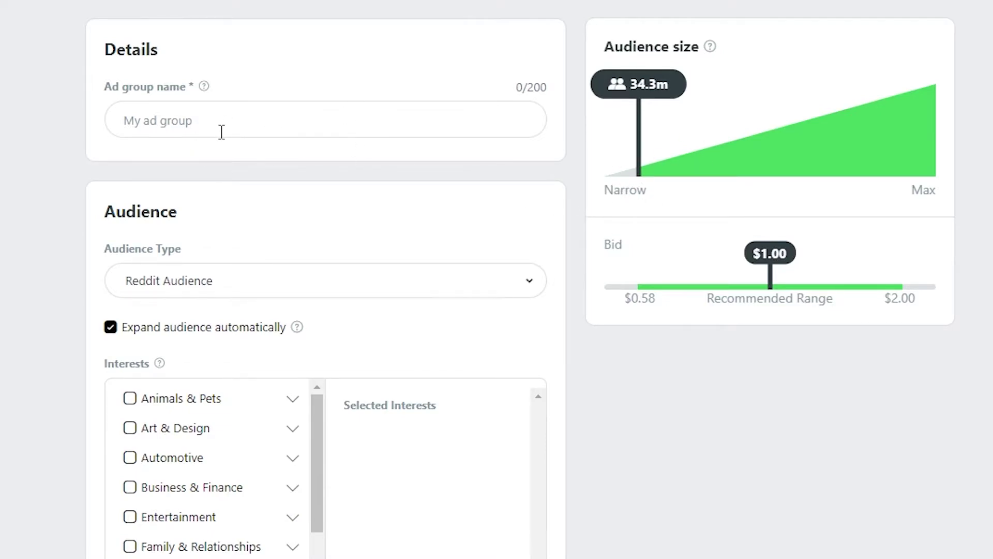
# Name the ad group 'Test group'
pyautogui.click(185, 120)
pyautogui.write('Test group')
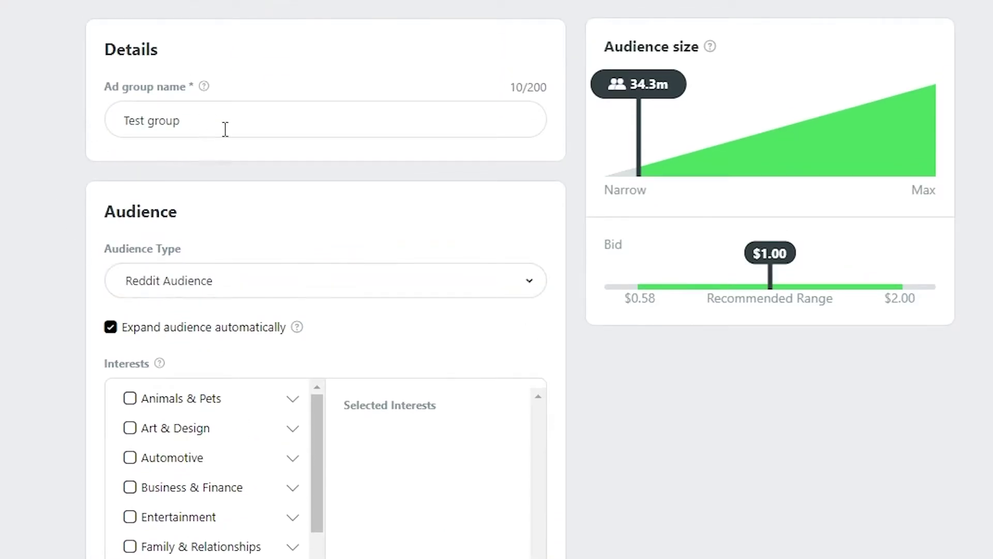
pyautogui.scroll(-2, 179, 207)
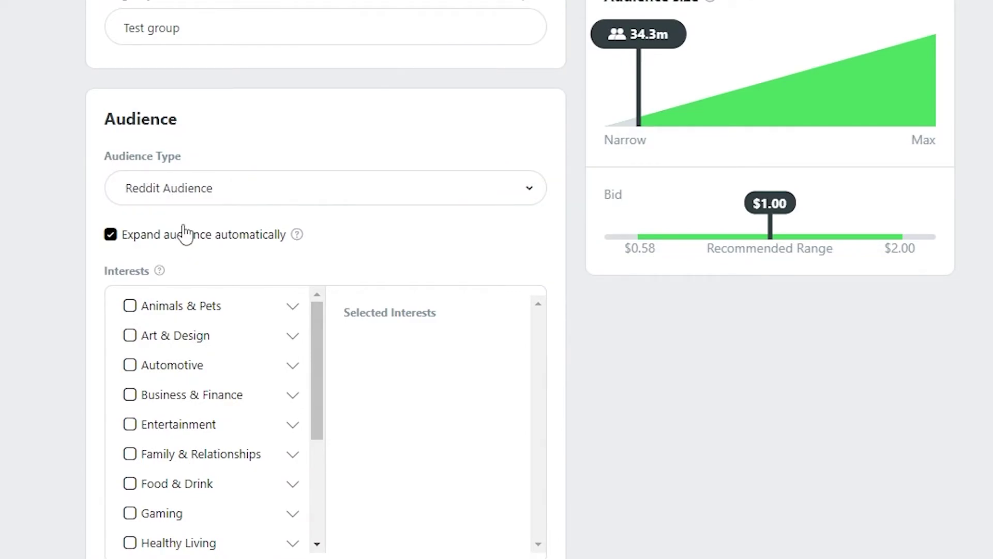
# Keep Reddit Audience as the ad group's audience type
pyautogui.click(224, 201)
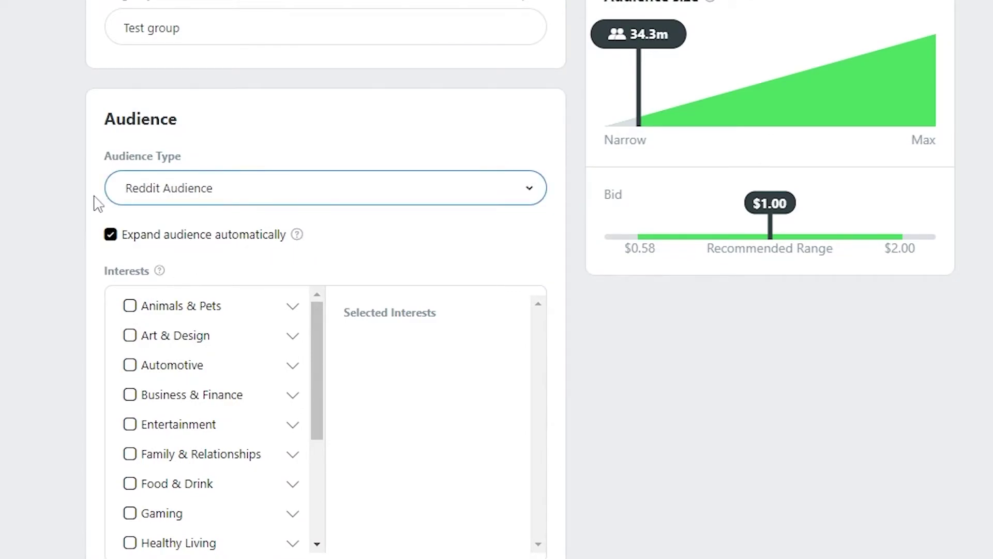
pyautogui.click(202, 198)
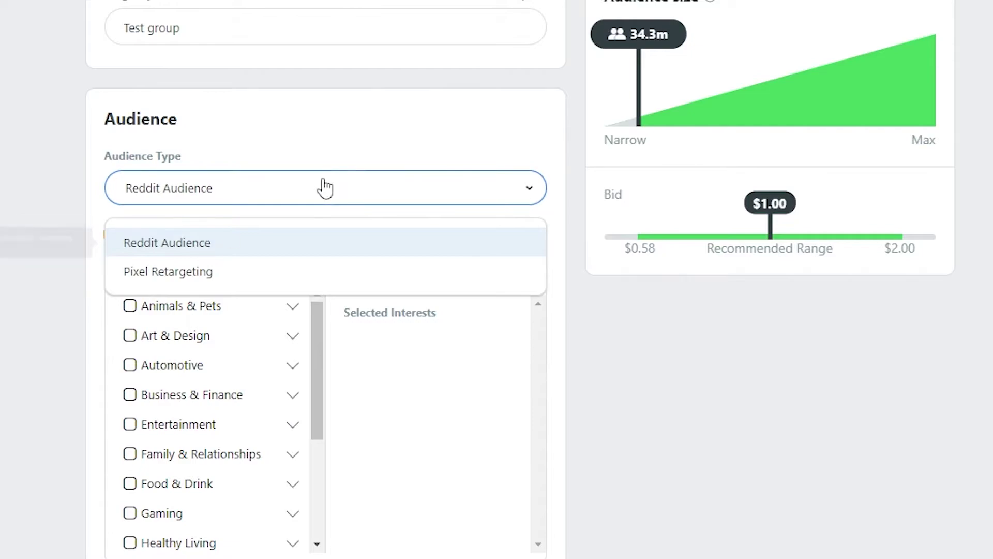
pyautogui.click(175, 245)
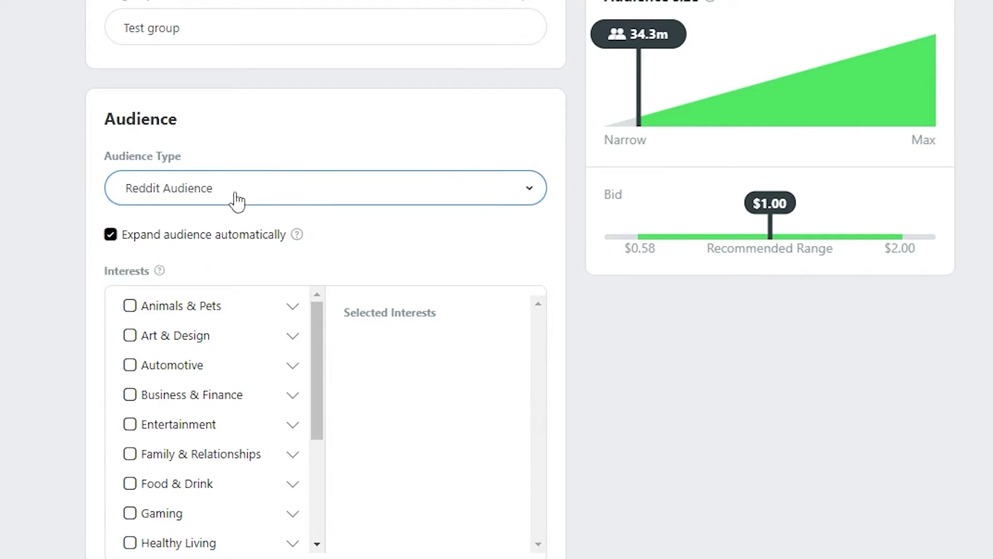
# Try the Animals & Pets, Art & Design and Automotive interests, then clear them again
pyautogui.scroll(-2, 237, 192)
pyautogui.scroll(-4, 147, 249)
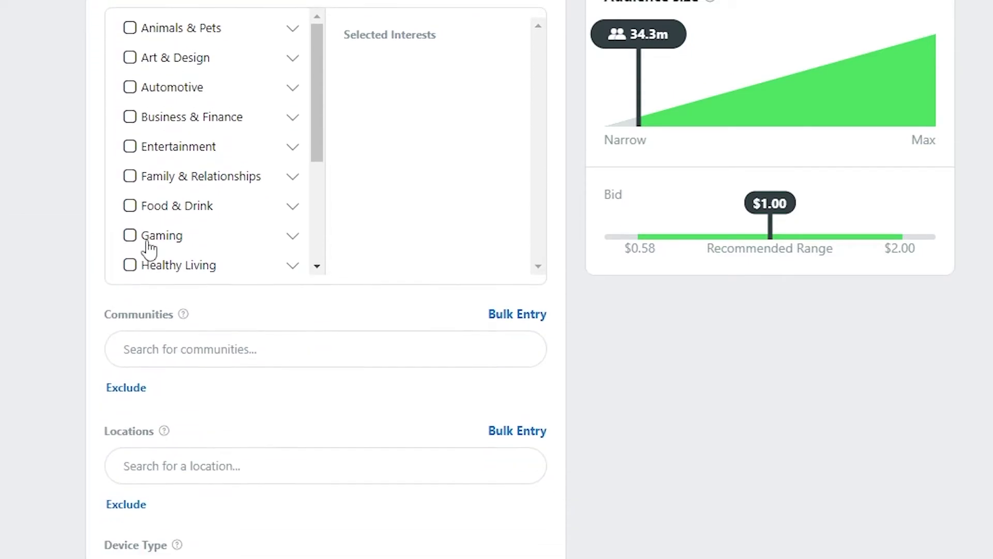
pyautogui.scroll(6, 299, 266)
pyautogui.moveTo(317, 363); pyautogui.dragTo(321, 321)
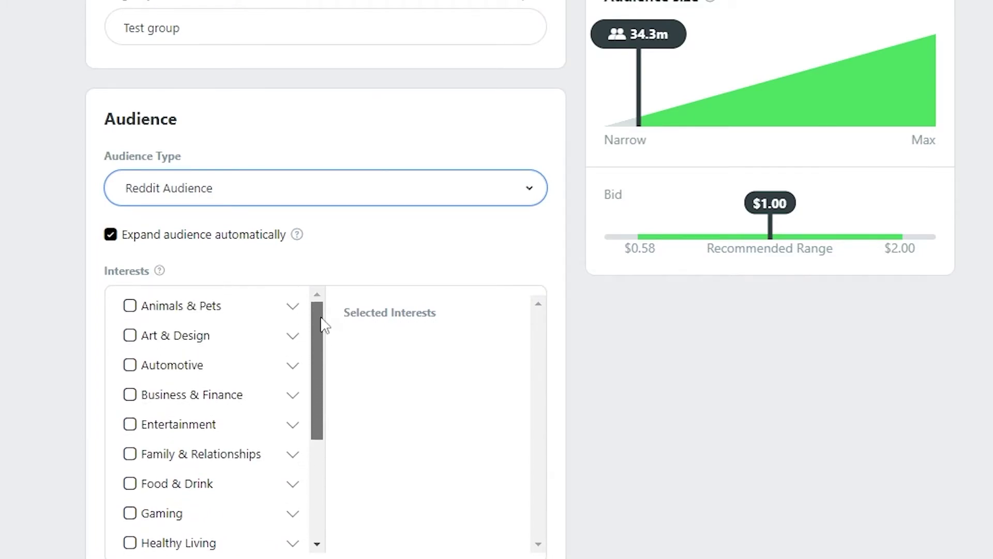
pyautogui.click(130, 306)
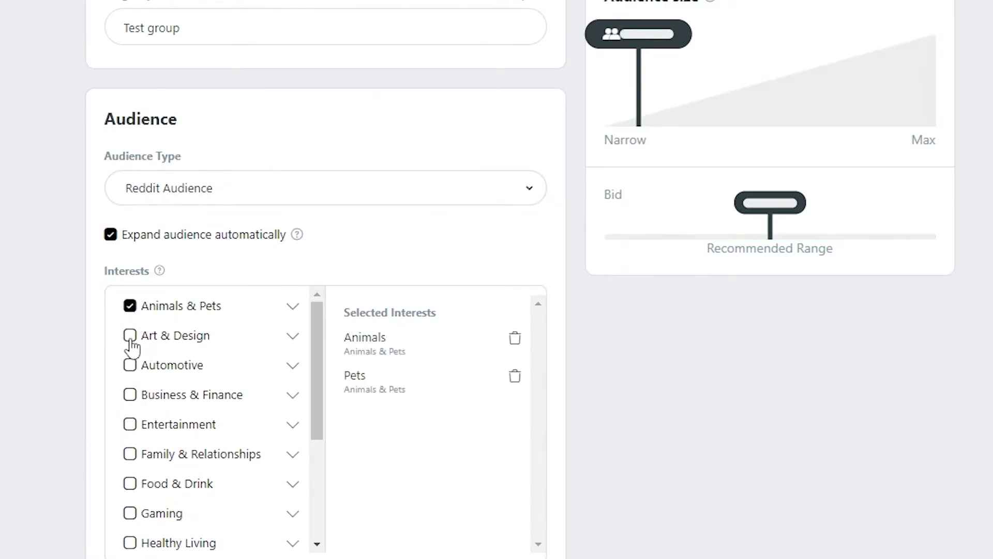
pyautogui.click(130, 335)
pyautogui.click(130, 367)
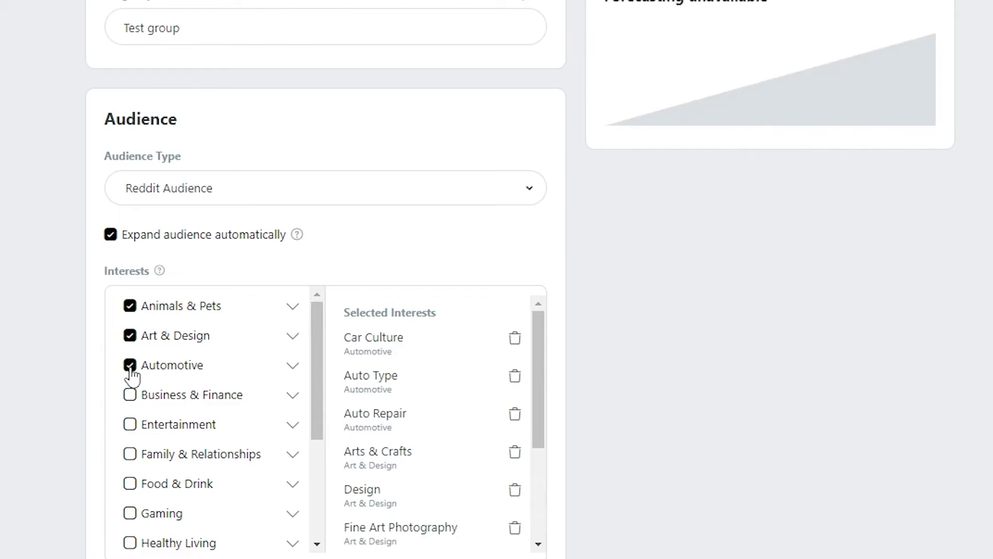
pyautogui.click(130, 366)
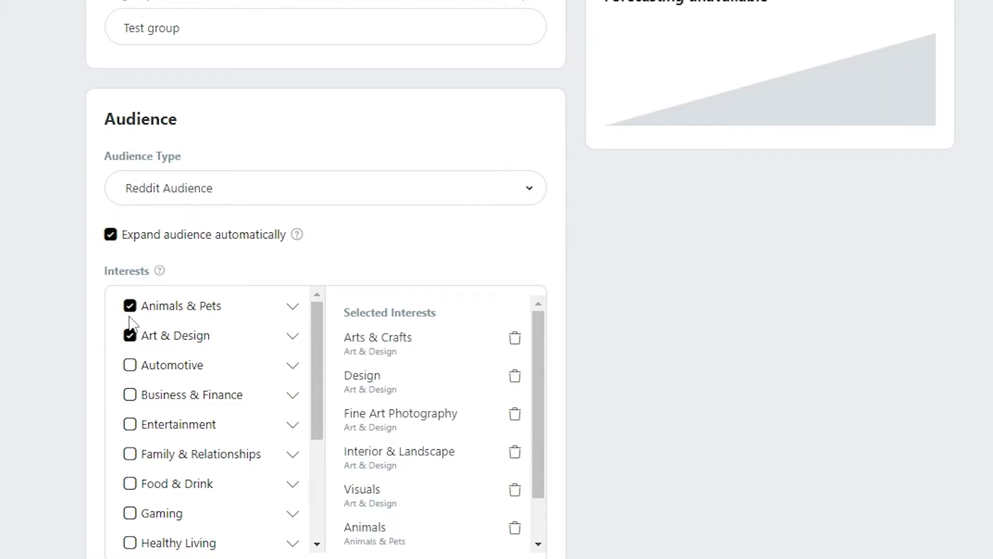
pyautogui.click(130, 306)
pyautogui.click(130, 336)
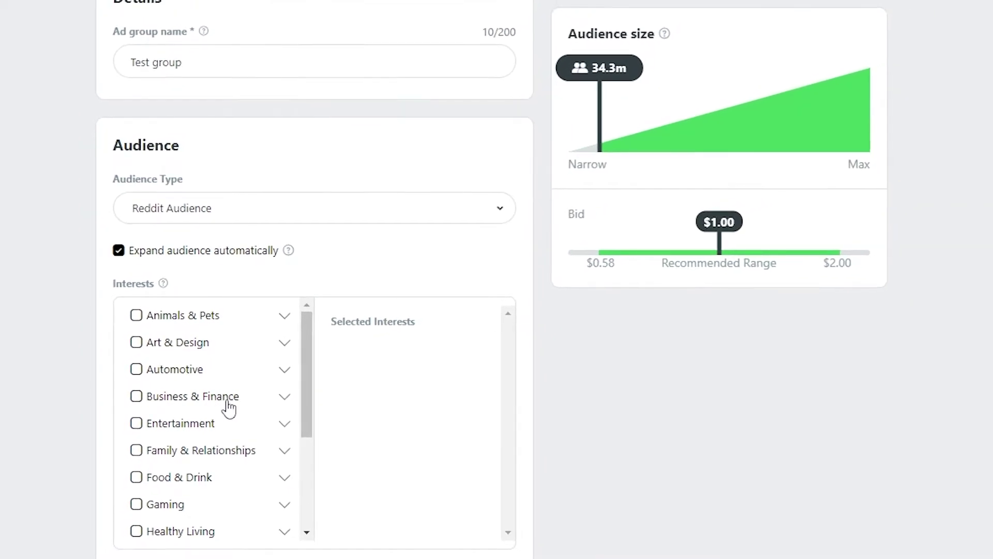
pyautogui.moveTo(313, 341); pyautogui.dragTo(318, 445)
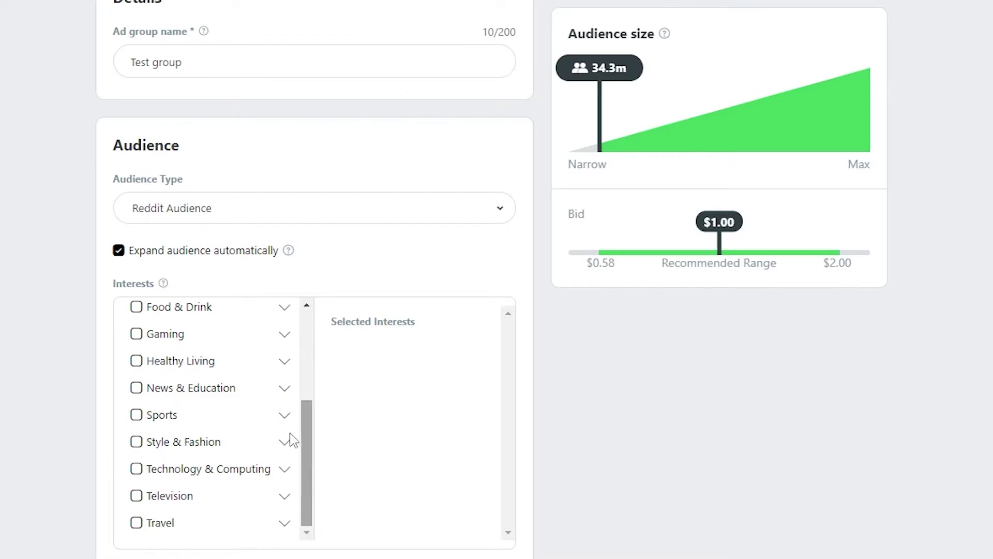
# Target Gaming interests minus PC Games and eSports, plus Technology & Computing
pyautogui.click(136, 334)
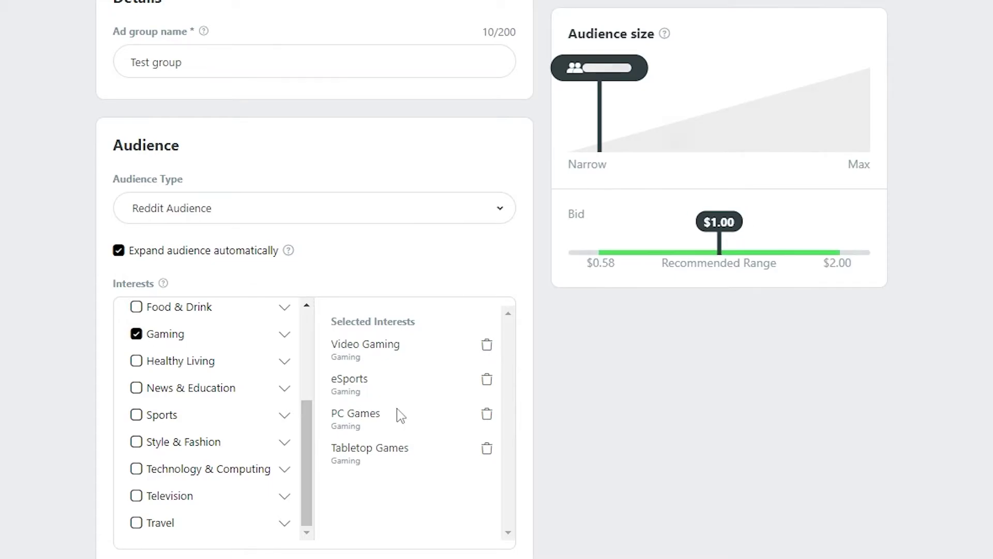
pyautogui.click(487, 417)
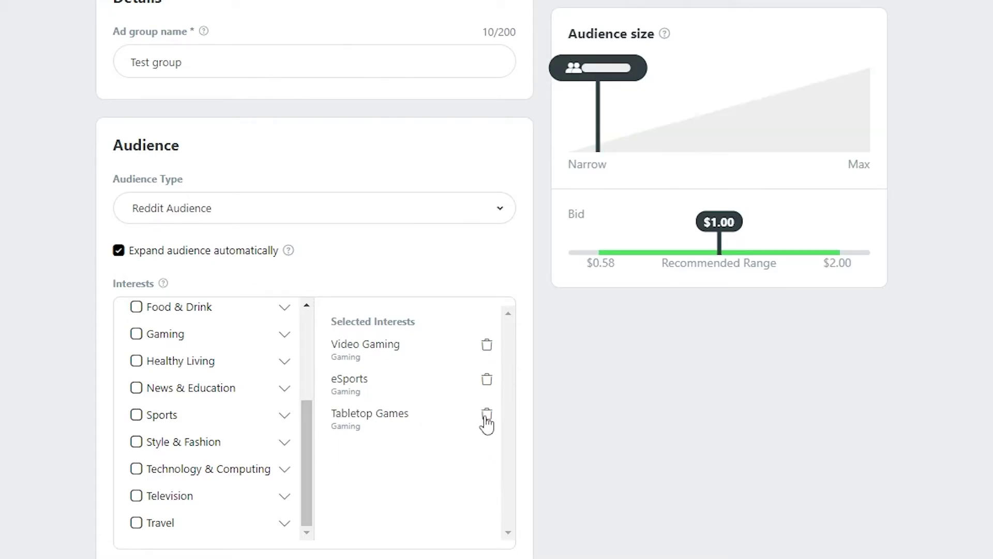
pyautogui.click(487, 382)
pyautogui.moveTo(306, 377); pyautogui.dragTo(305, 450)
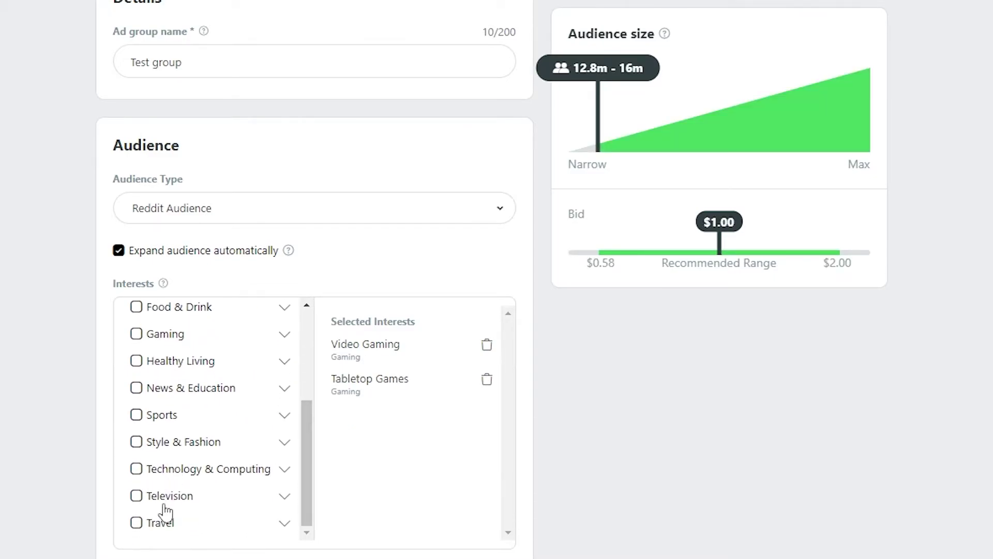
pyautogui.click(136, 470)
pyautogui.scroll(2, 422, 464)
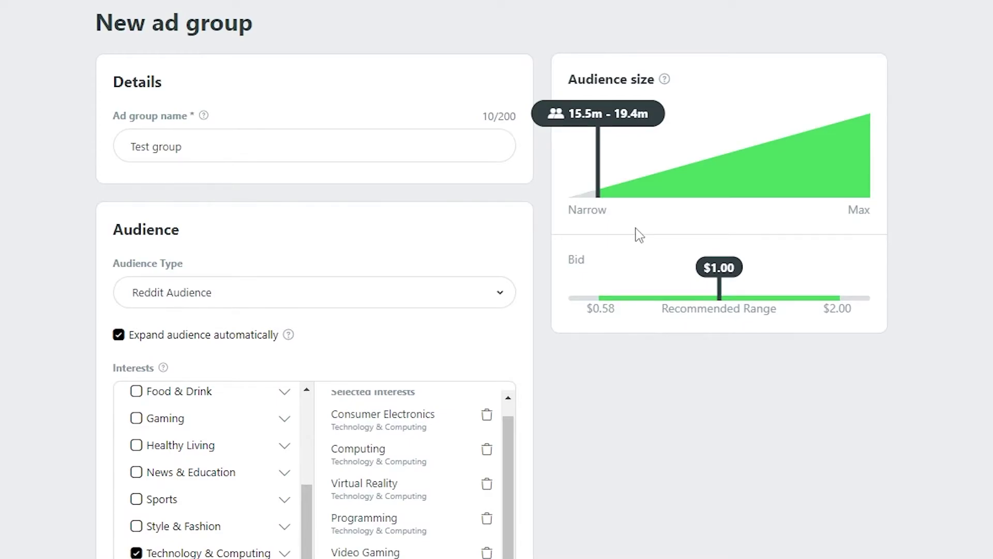
pyautogui.scroll(-8, 370, 328)
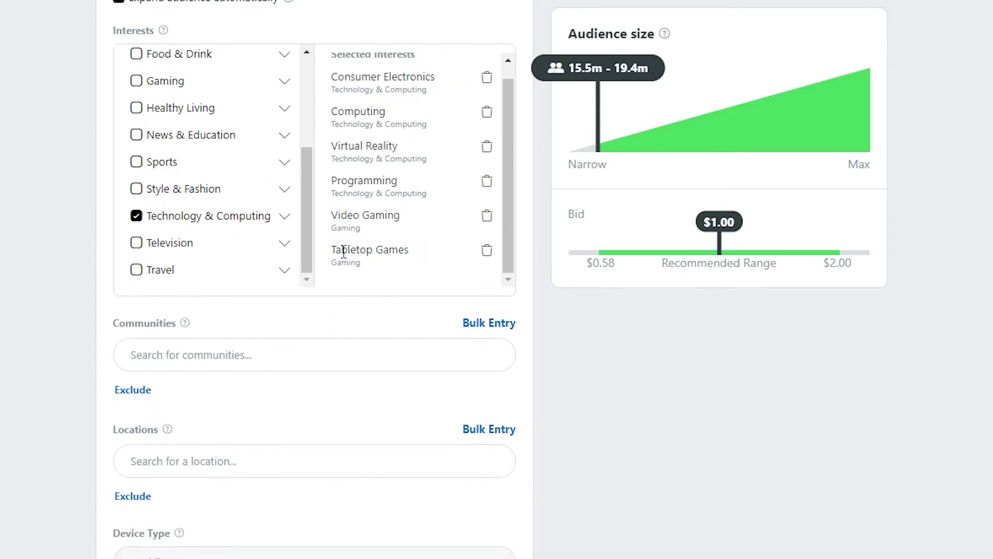
pyautogui.scroll(6, 224, 286)
pyautogui.scroll(-3, 226, 289)
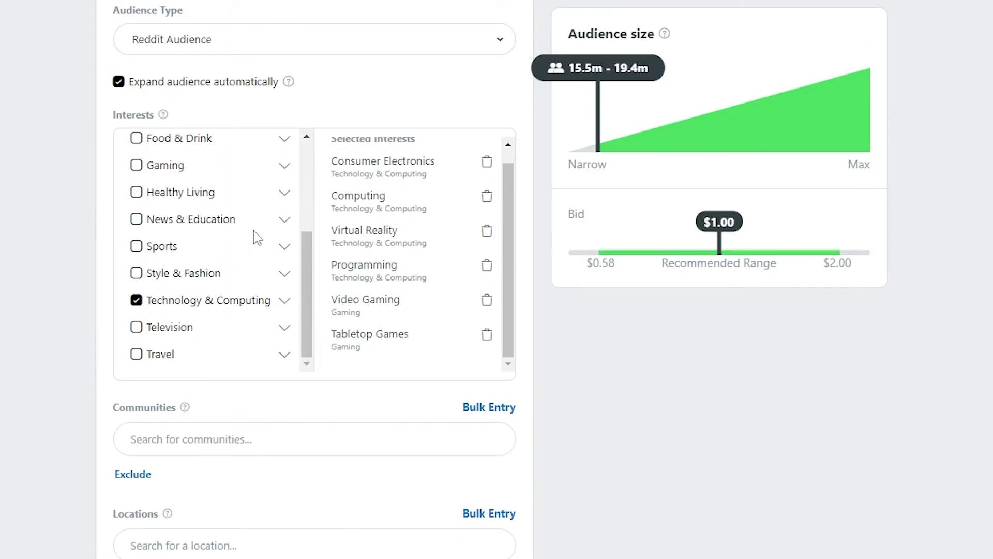
pyautogui.scroll(-2, 264, 395)
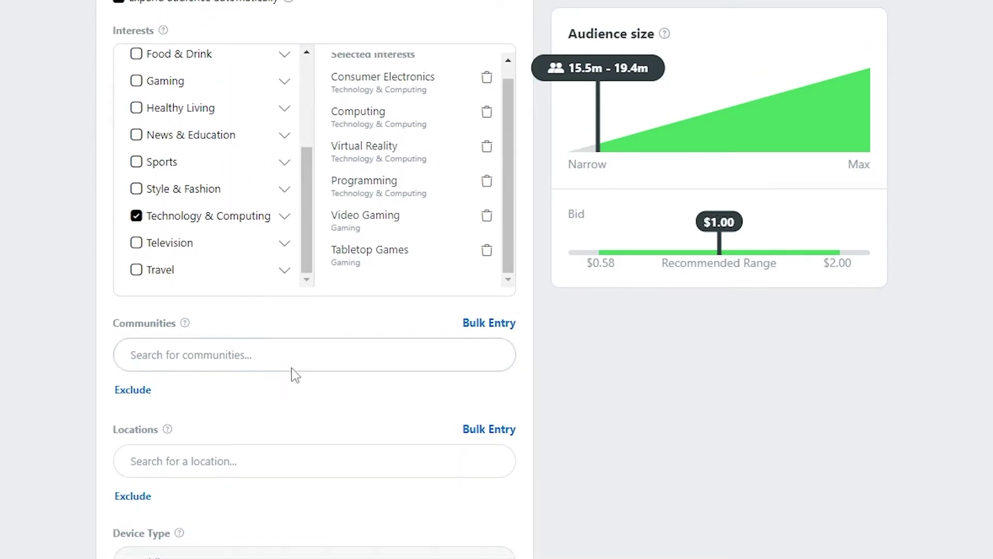
pyautogui.scroll(-4, 269, 336)
# Add the funny and gaming communities to the ad group targeting
pyautogui.click(226, 196)
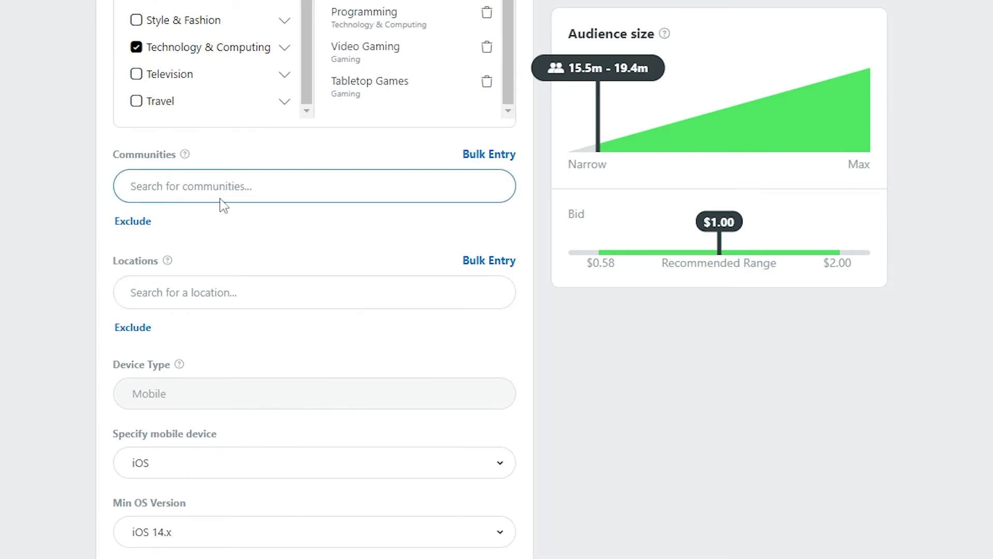
pyautogui.click(246, 196)
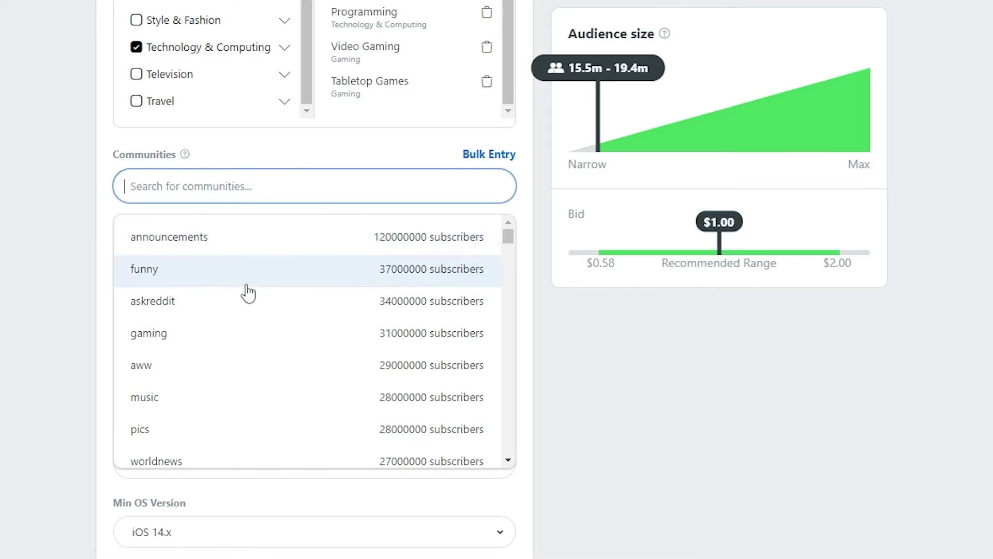
pyautogui.scroll(-3, 249, 316)
pyautogui.scroll(3, 254, 377)
pyautogui.scroll(-2, 238, 332)
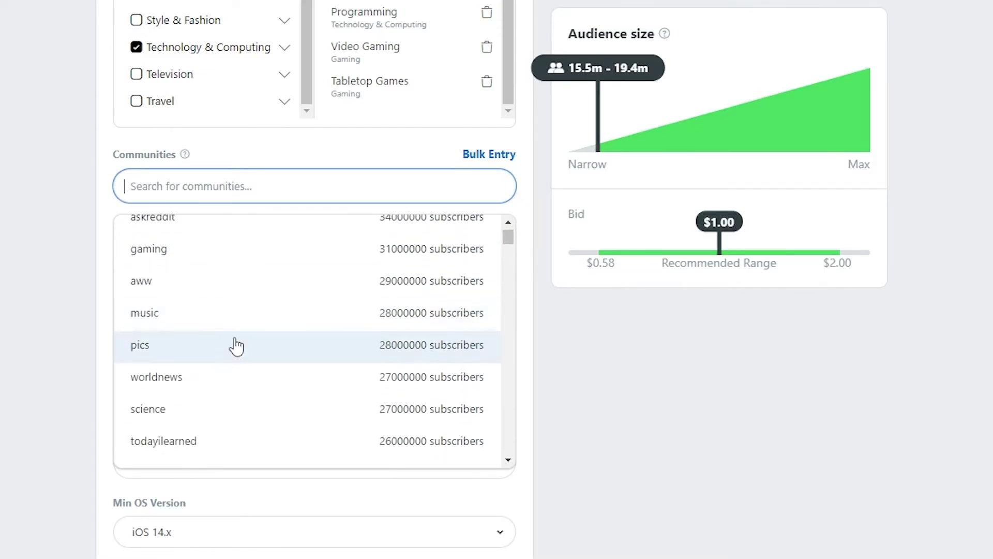
pyautogui.scroll(-5, 238, 372)
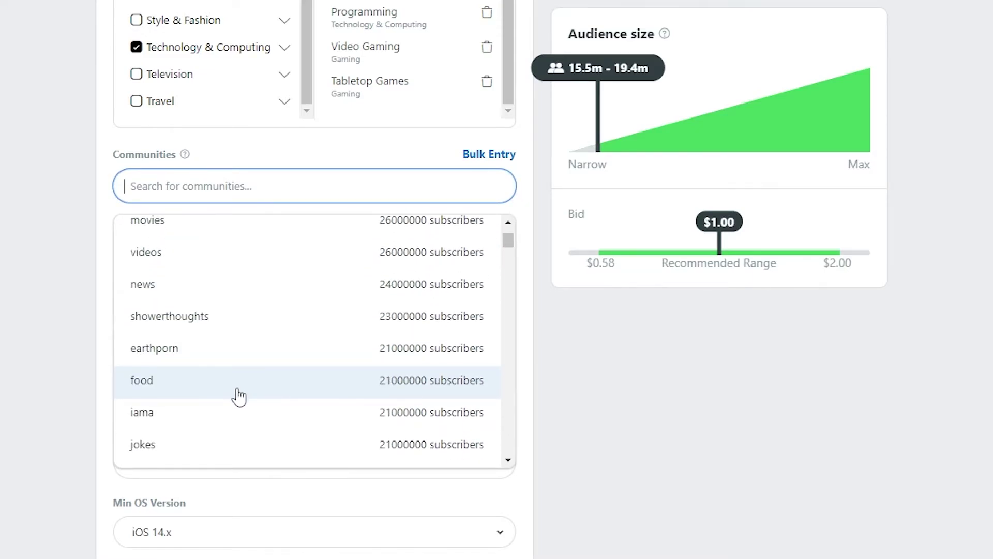
pyautogui.scroll(-2, 241, 401)
pyautogui.scroll(5, 414, 406)
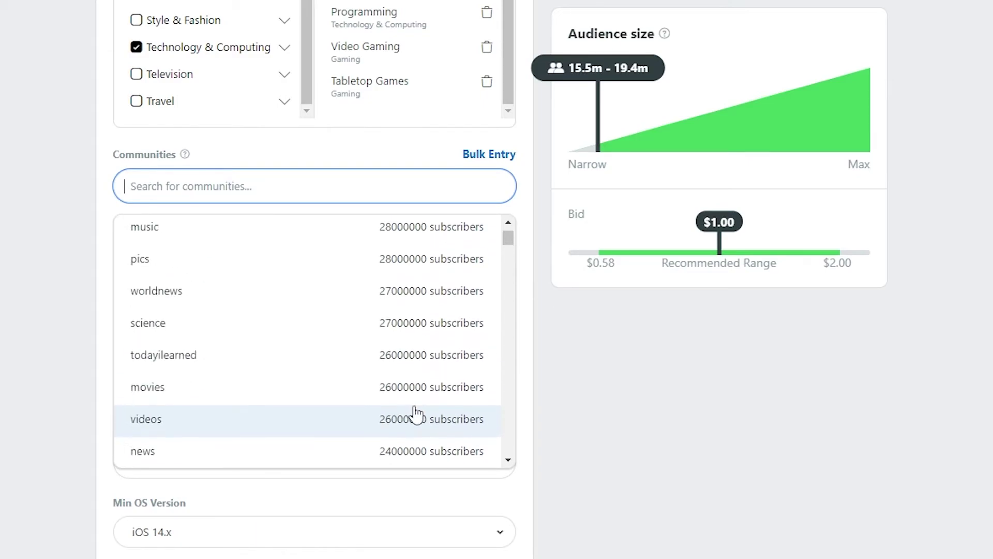
pyautogui.scroll(3, 417, 414)
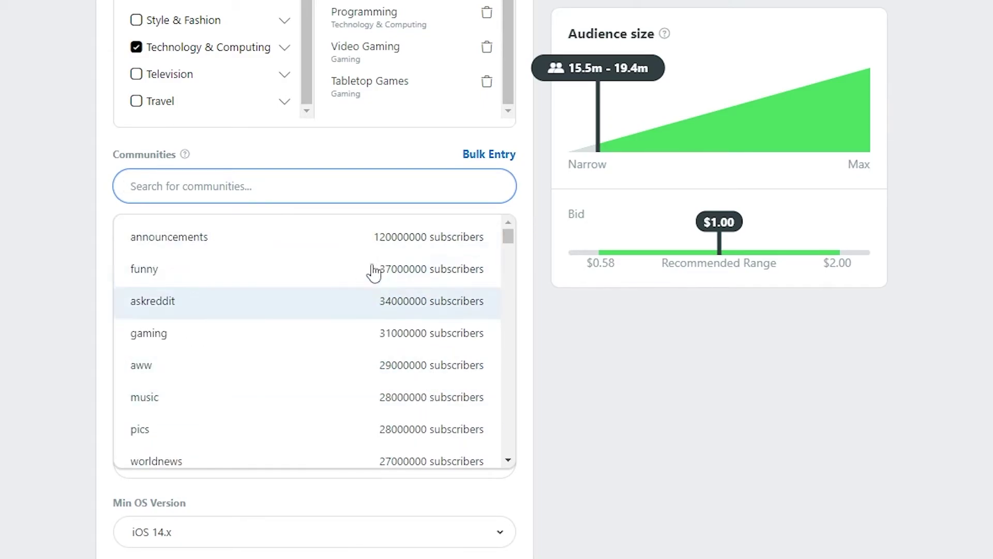
pyautogui.click(282, 285)
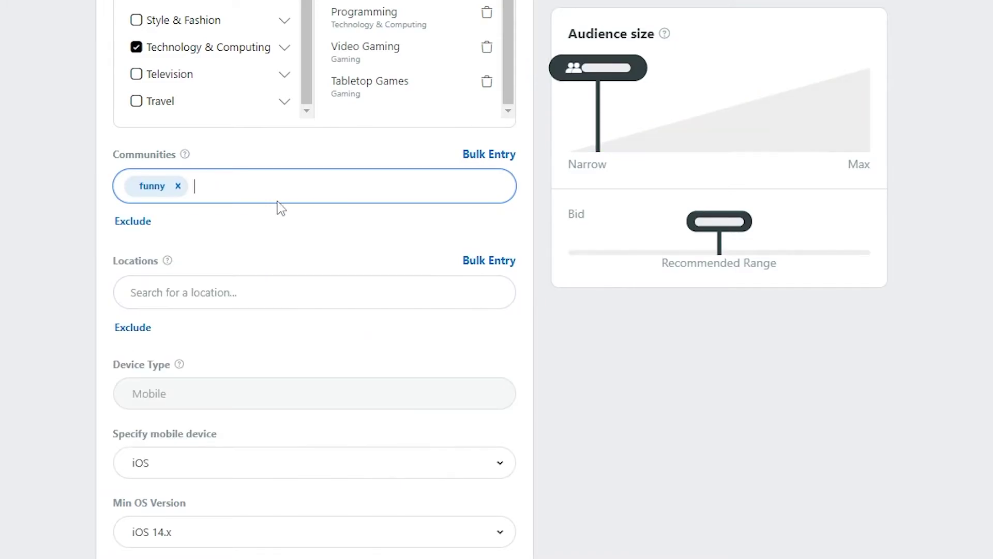
pyautogui.click(277, 195)
pyautogui.click(248, 315)
# Add the askreddit and aww communities as well
pyautogui.click(282, 195)
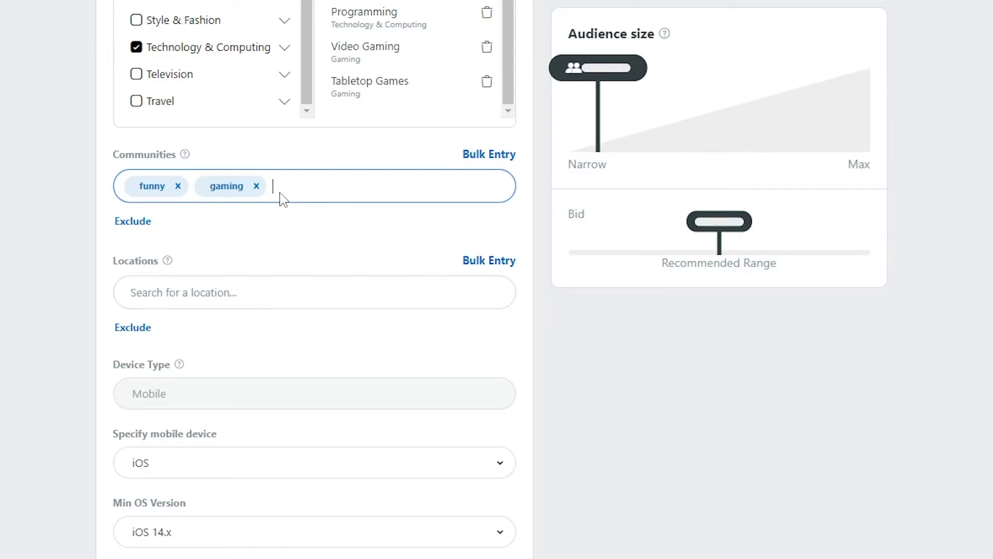
pyautogui.click(287, 279)
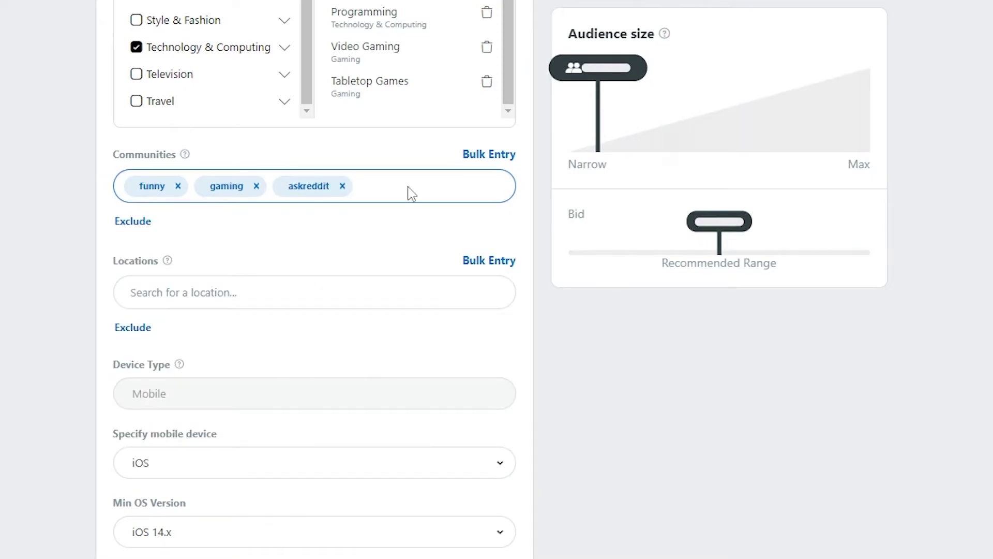
pyautogui.click(410, 192)
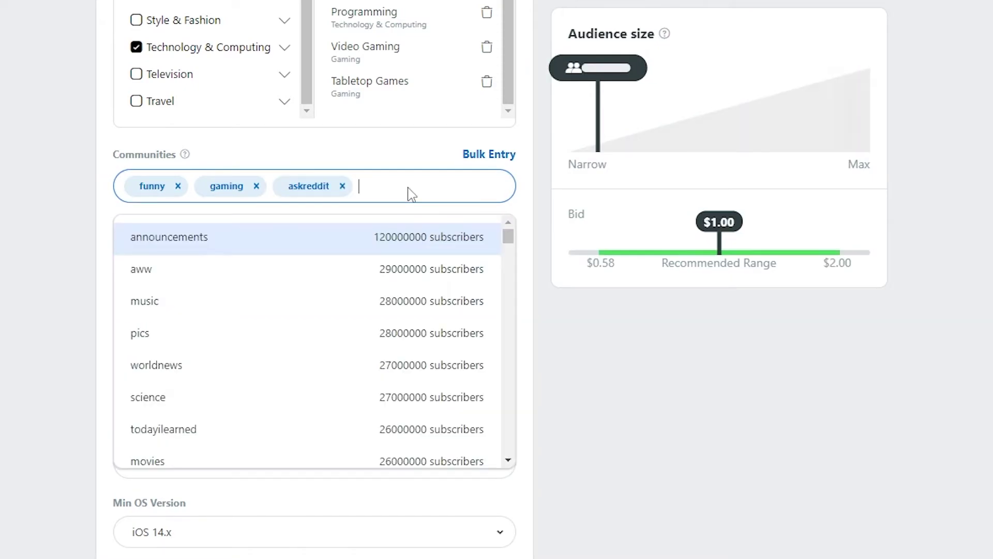
pyautogui.click(395, 275)
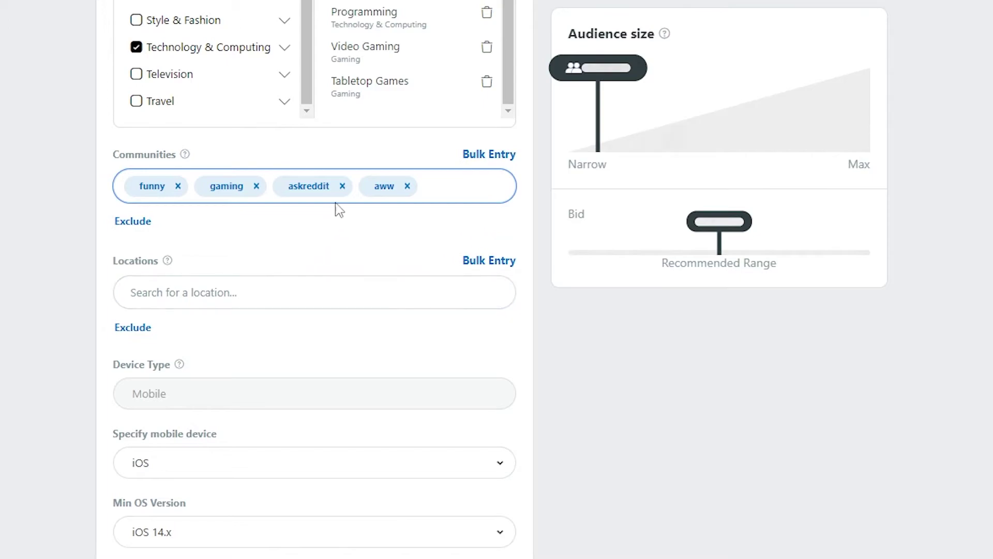
pyautogui.scroll(-2, 288, 279)
pyautogui.scroll(2, 232, 293)
pyautogui.click(179, 298)
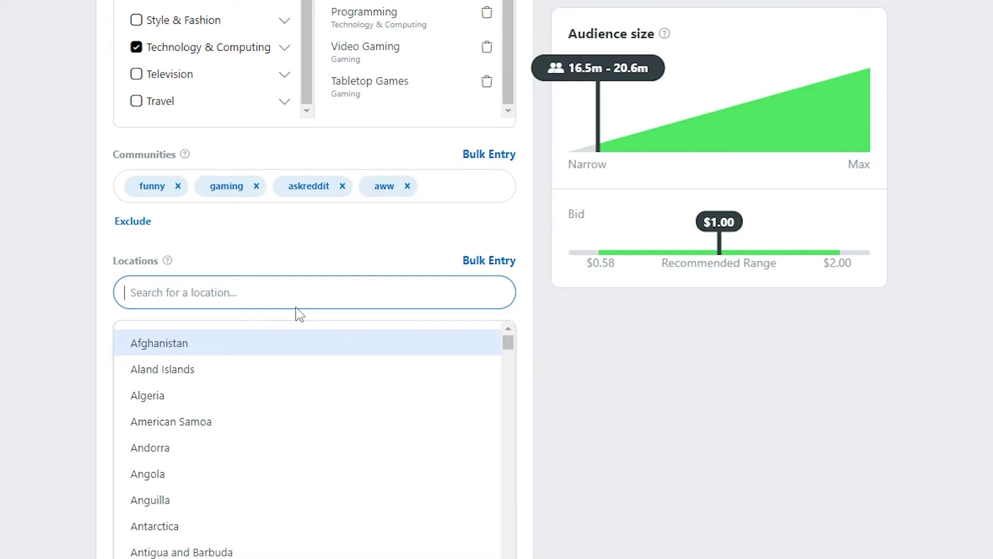
# Replace the Pakistan location with United States, narrowing the audience to 10.5m–13.2m
pyautogui.write('pa')
pyautogui.press('Return')
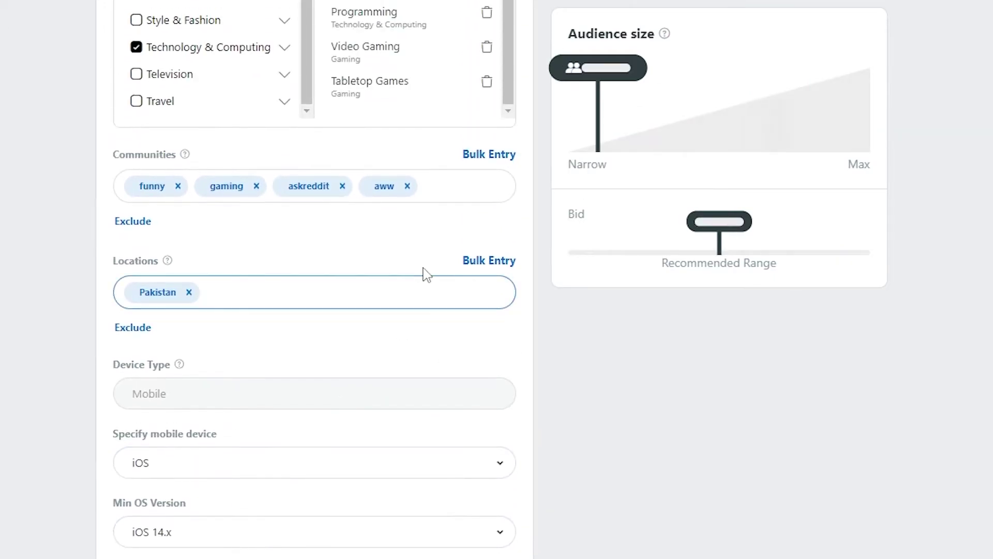
pyautogui.click(523, 197)
pyautogui.scroll(2, 523, 197)
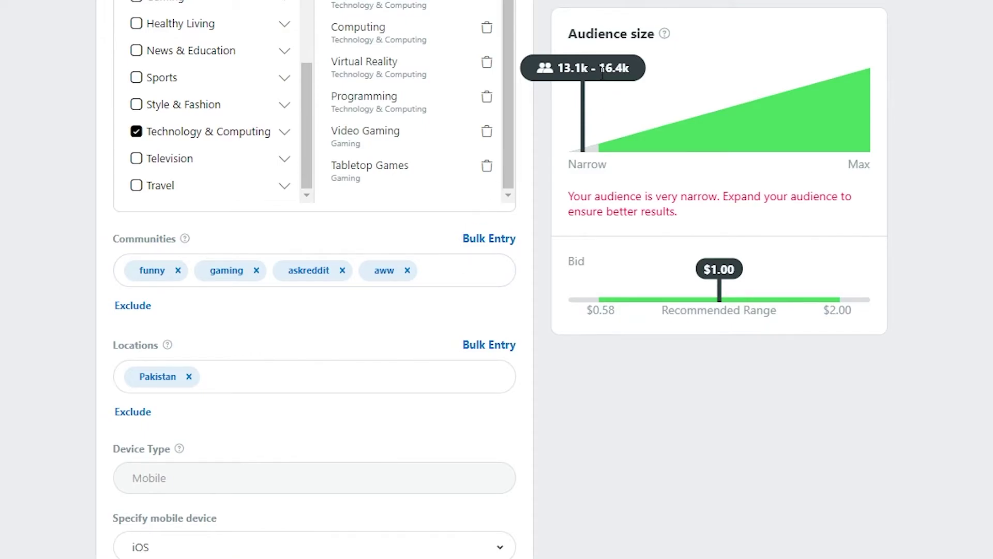
pyautogui.click(189, 376)
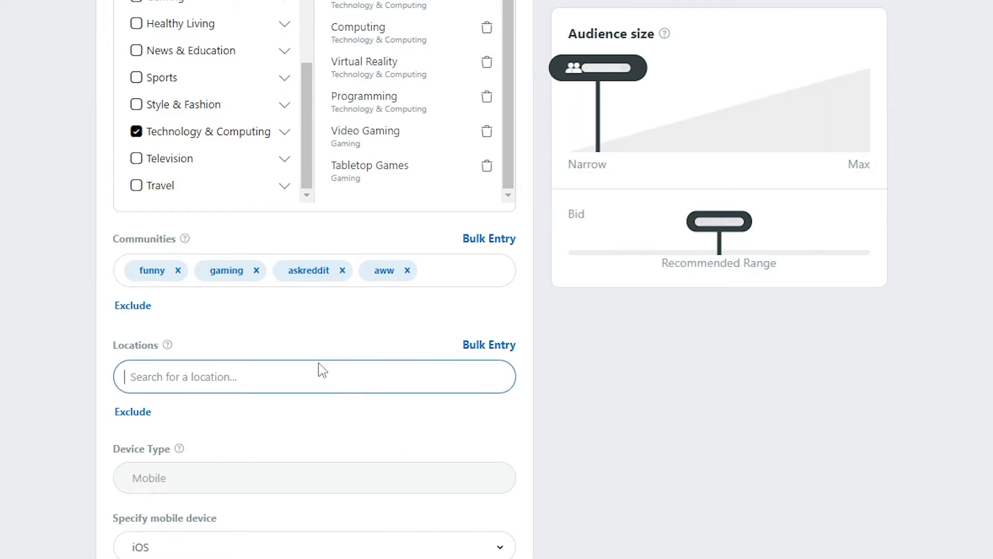
pyautogui.click(315, 384)
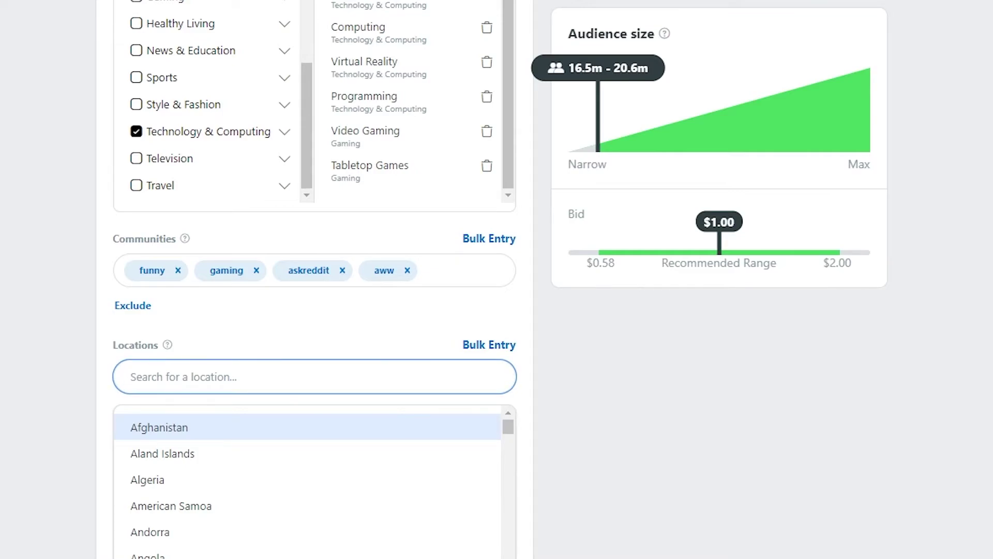
pyautogui.write('united states')
pyautogui.press('Return')
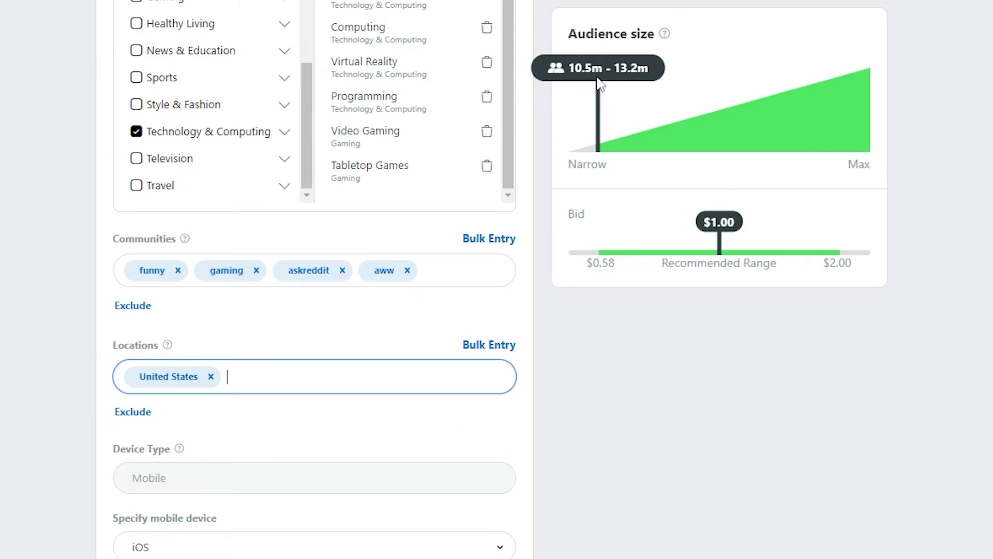
# Target Android devices with minimum OS Android 9.x, cutting the audience to 4.5m–5.7m
pyautogui.click(723, 480)
pyautogui.scroll(-3, 723, 478)
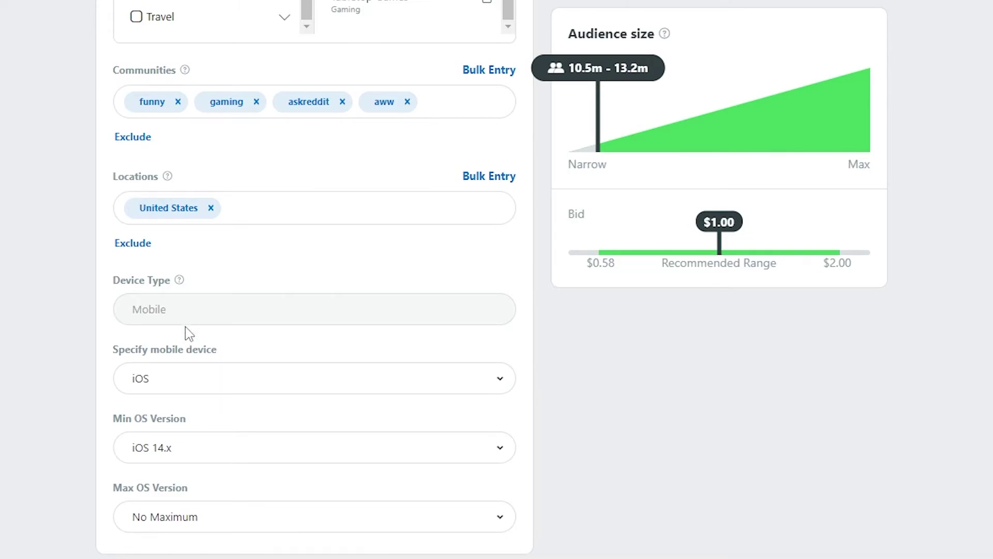
pyautogui.scroll(-2, 185, 327)
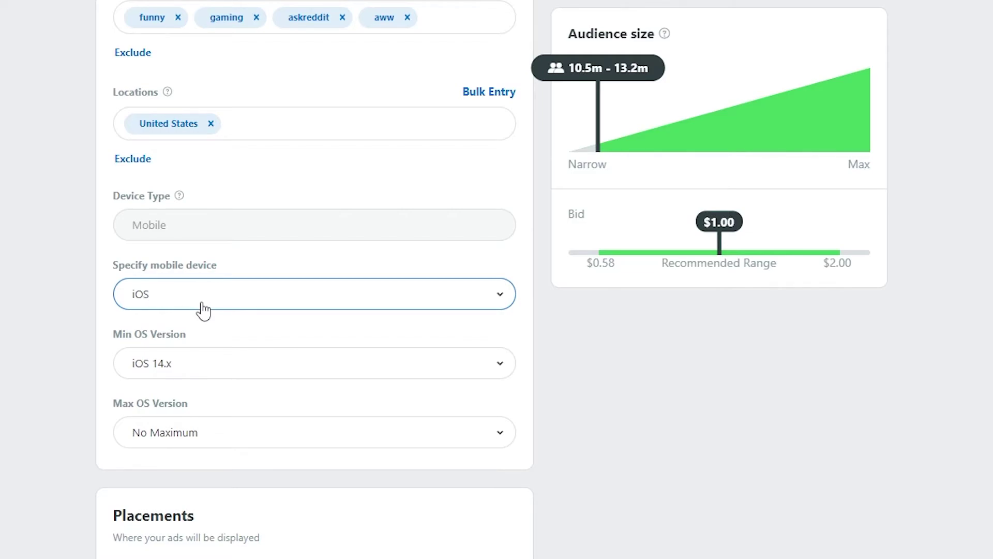
pyautogui.click(204, 306)
pyautogui.click(206, 341)
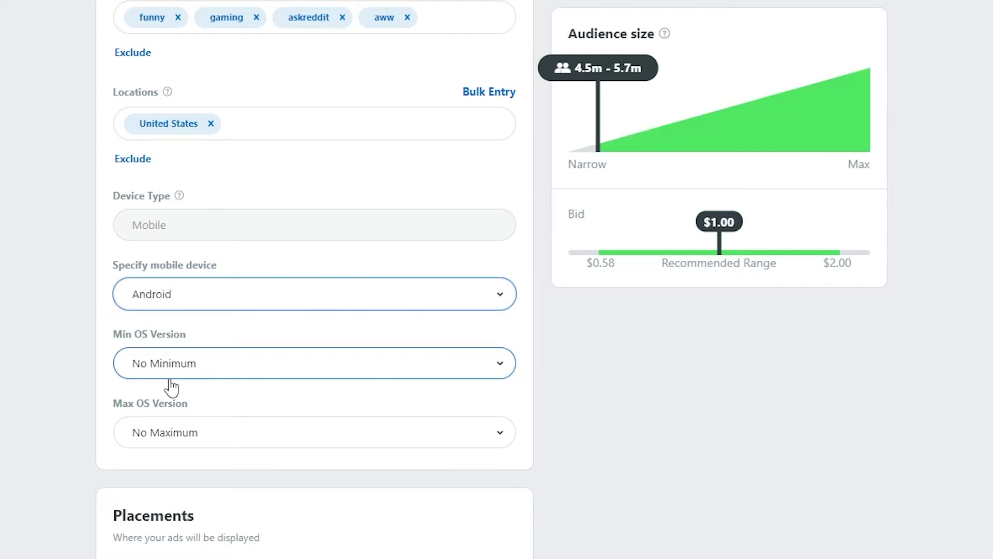
pyautogui.scroll(-2, 171, 388)
pyautogui.click(226, 263)
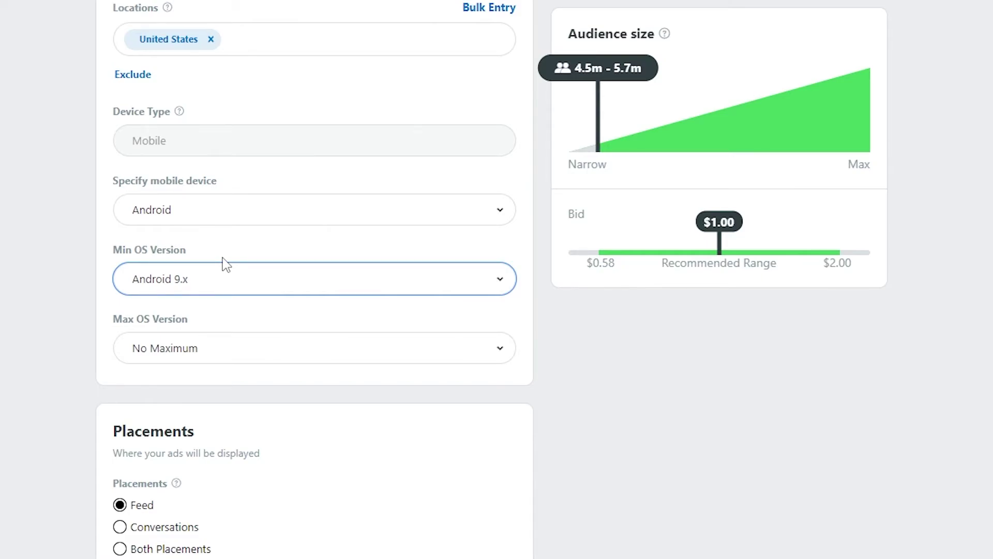
pyautogui.scroll(-6, 226, 264)
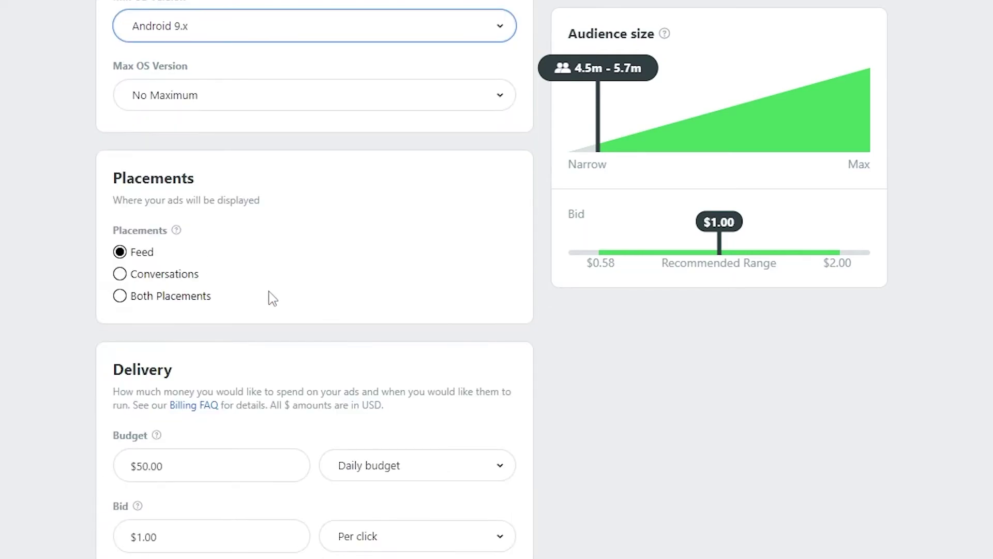
pyautogui.scroll(5, 205, 237)
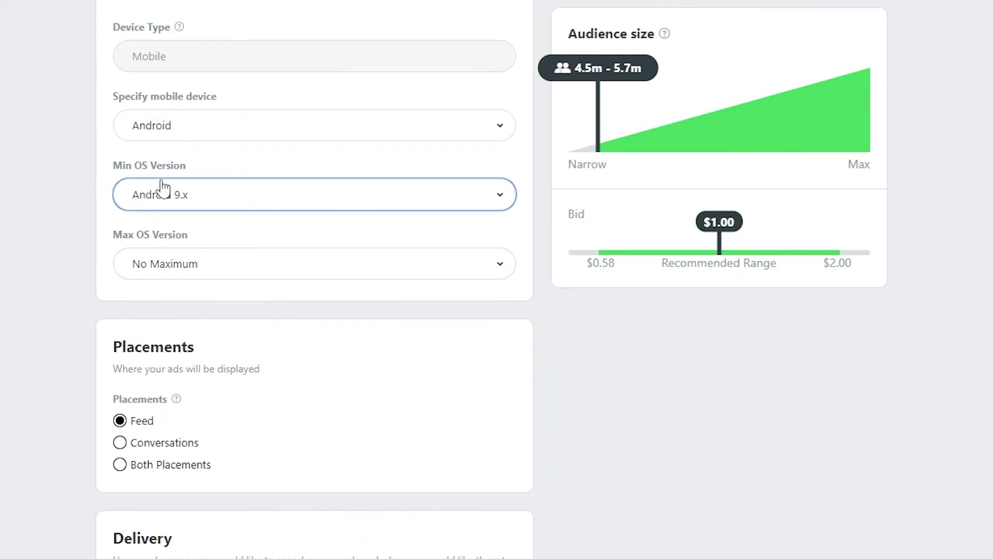
pyautogui.scroll(-3, 217, 341)
pyautogui.scroll(-2, 227, 279)
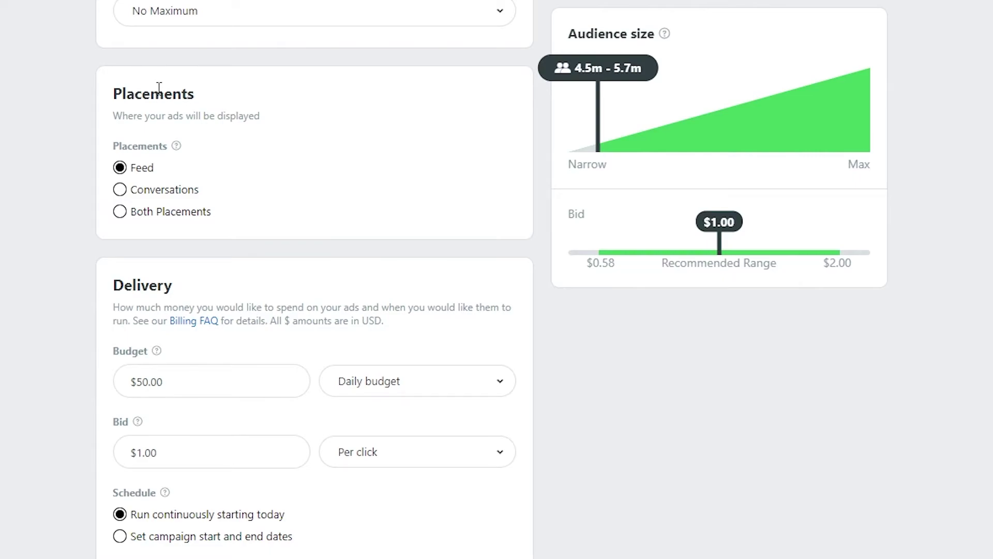
# Show the ads in both the feed and conversations placements
pyautogui.click(156, 213)
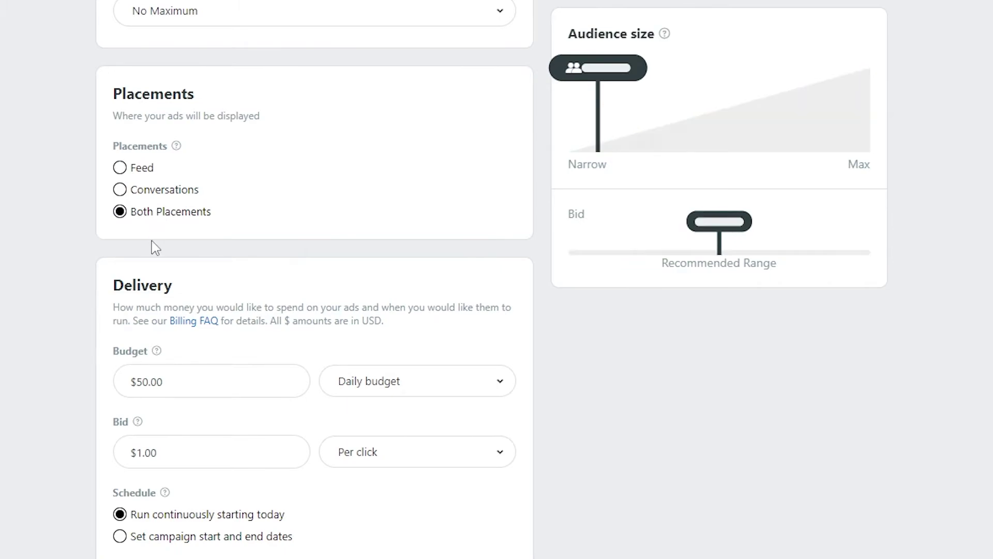
pyautogui.scroll(-1, 242, 362)
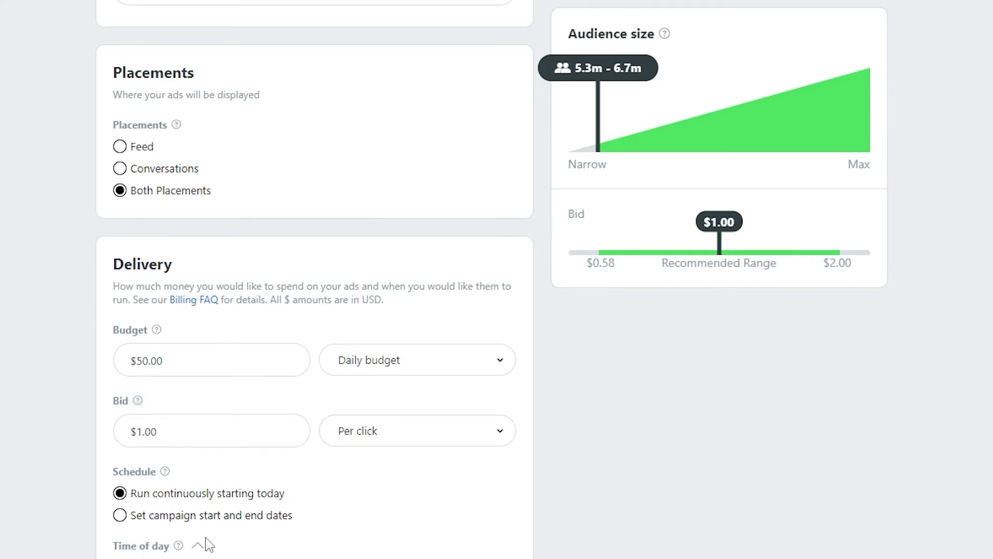
pyautogui.scroll(-2, 206, 545)
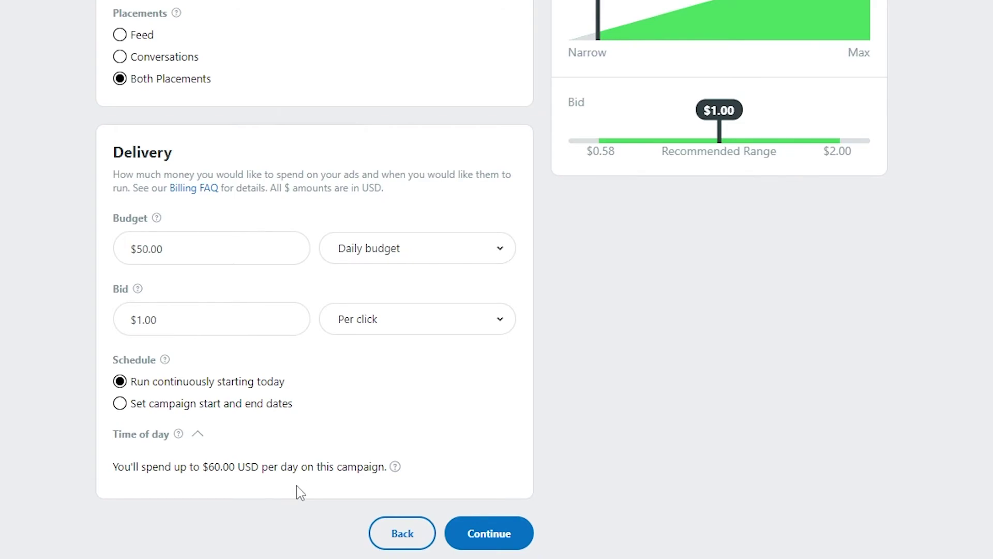
# Schedule the ad group with set start and end dates, Oct 10 to Oct 20, 2021
pyautogui.click(176, 403)
pyautogui.scroll(-4, 375, 381)
pyautogui.scroll(-4, 383, 382)
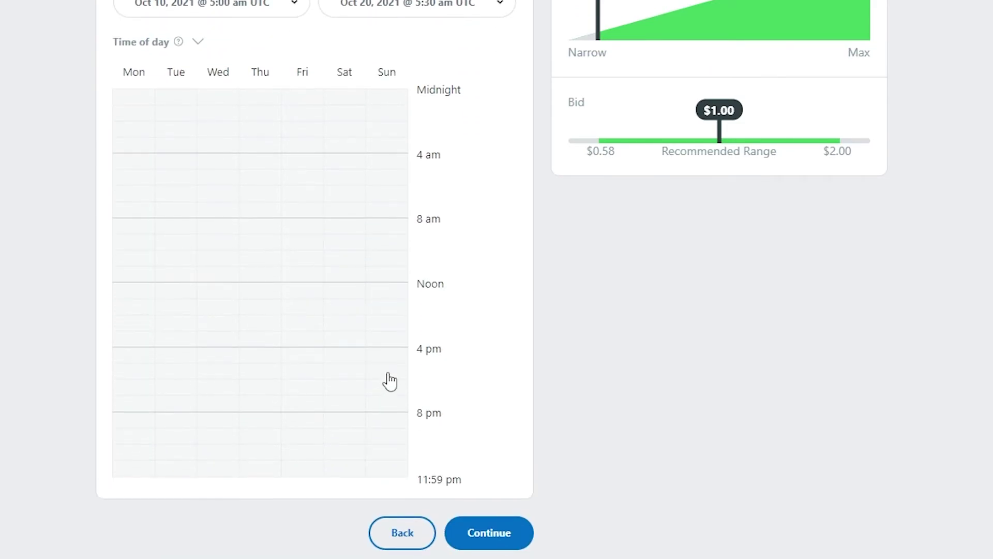
# Continue from the ad group settings to the New ad creation form
pyautogui.click(489, 536)
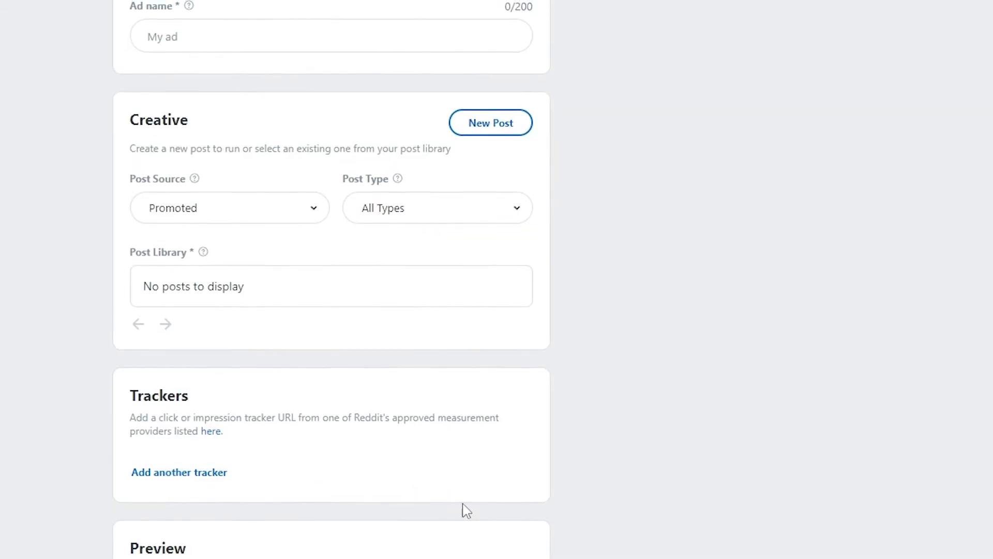
pyautogui.scroll(-2, 253, 88)
pyautogui.scroll(3, 215, 151)
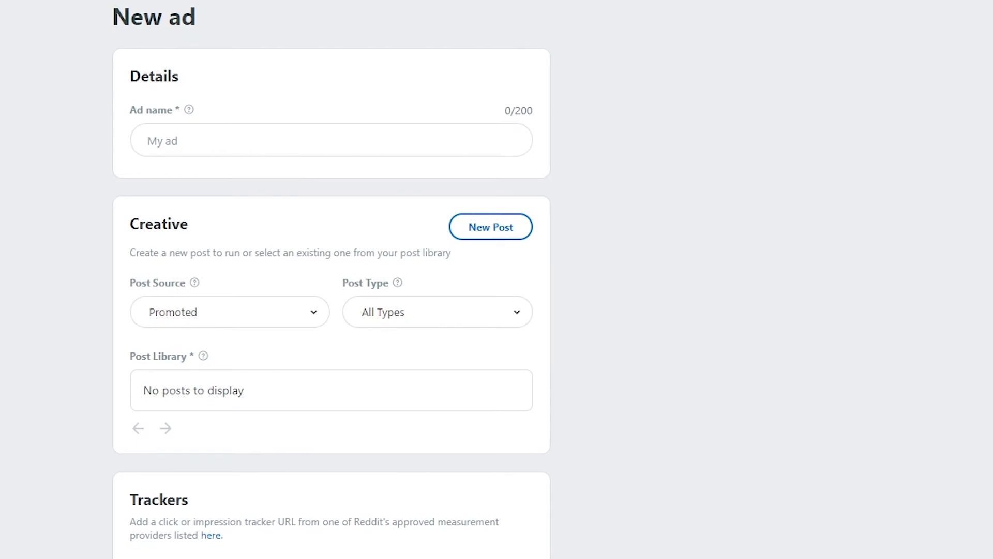
pyautogui.scroll(-2, 311, 236)
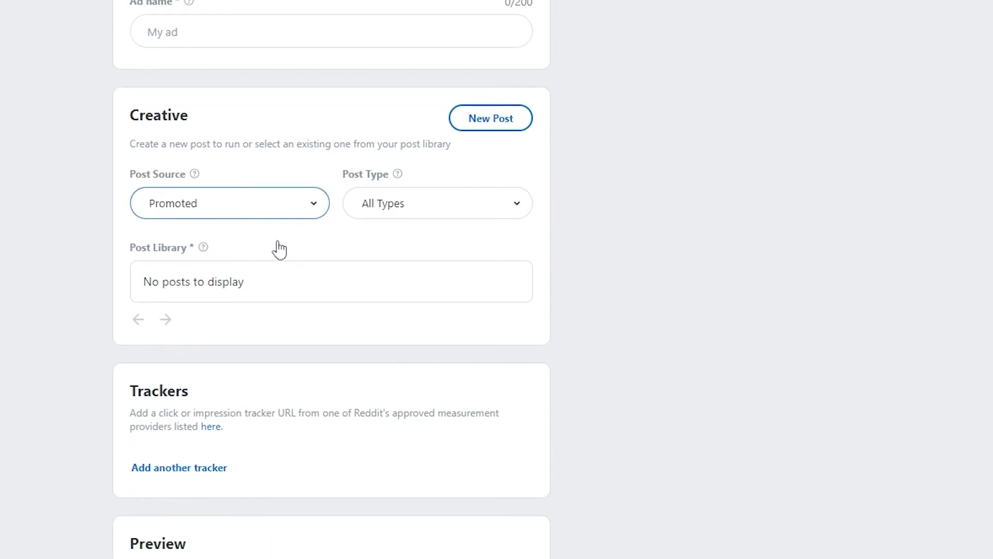
pyautogui.scroll(2, 252, 474)
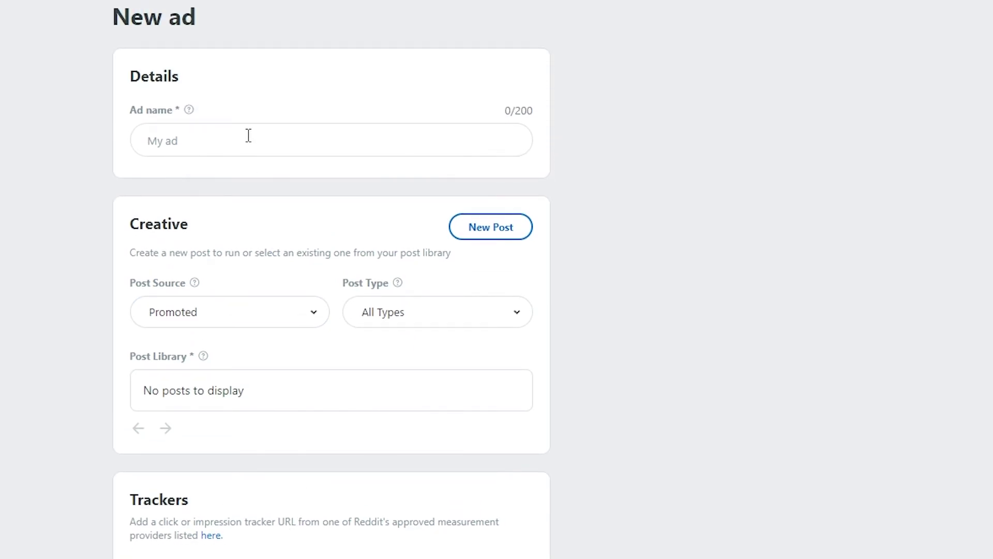
pyautogui.scroll(-2, 252, 135)
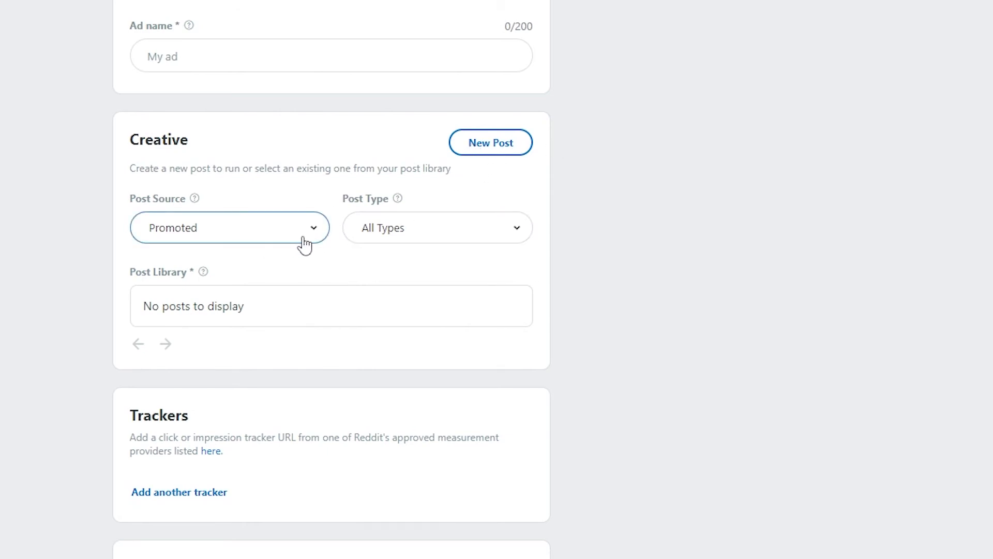
pyautogui.scroll(-1, 300, 245)
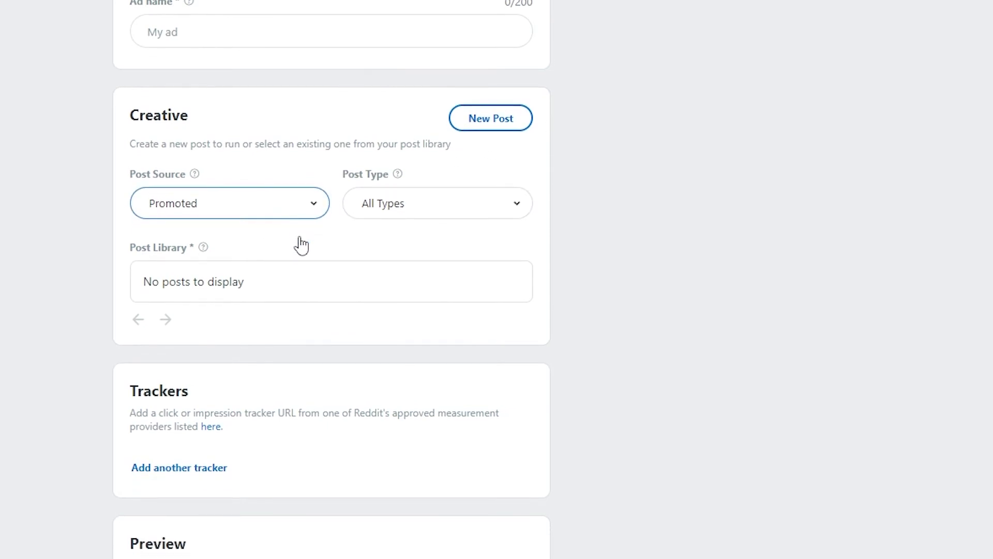
# Keep Promoted as the Creative section's post source
pyautogui.click(314, 212)
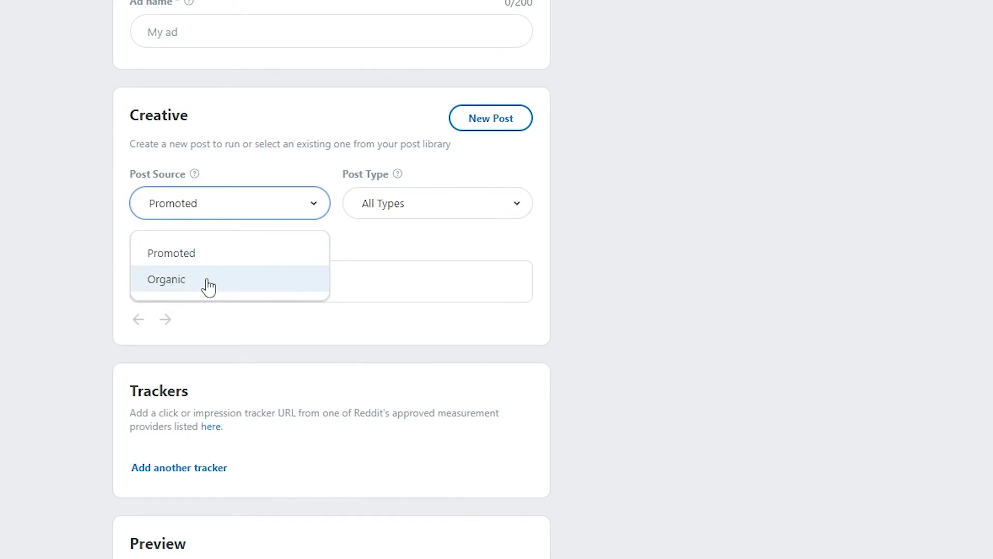
pyautogui.click(192, 257)
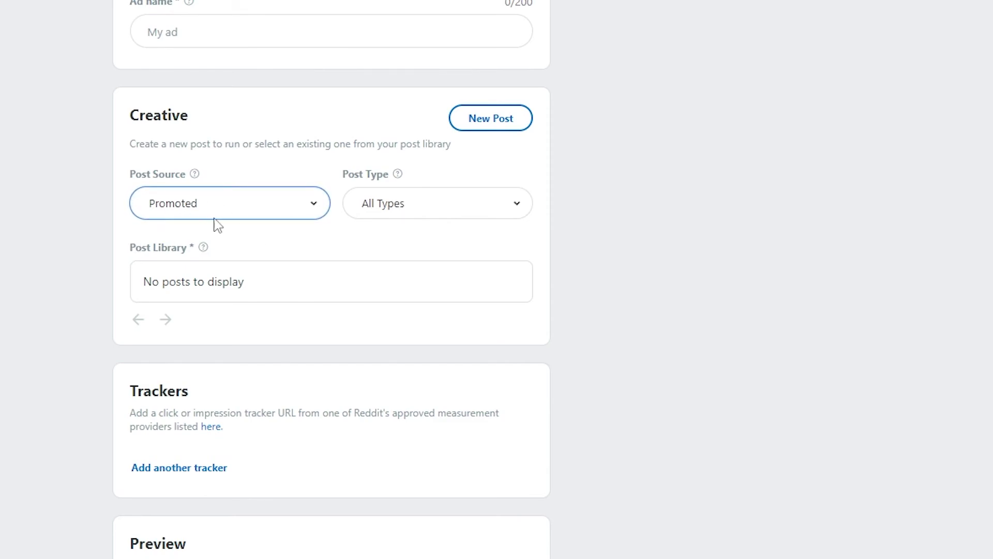
pyautogui.click(395, 213)
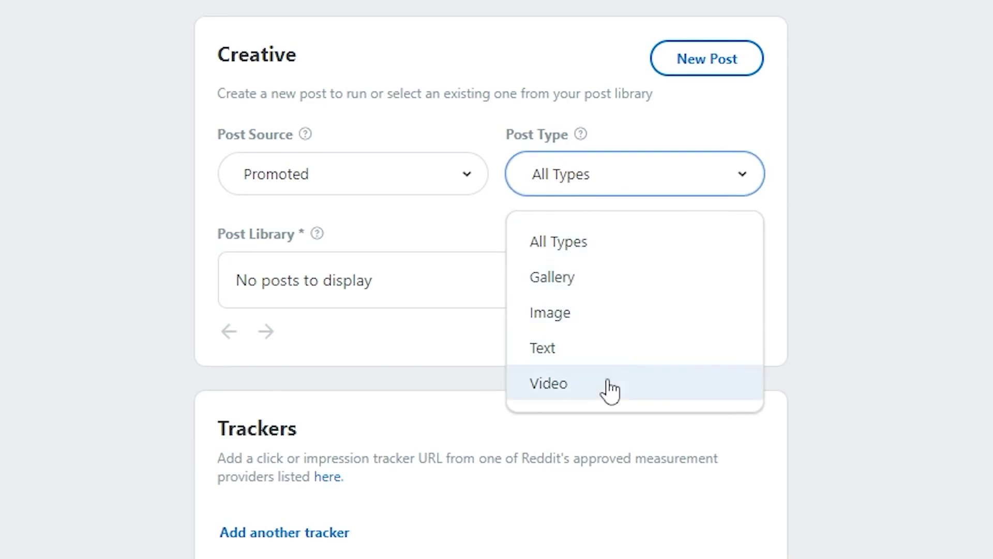
# Set the post type to Image and review the Trackers and Preview sections
pyautogui.click(608, 313)
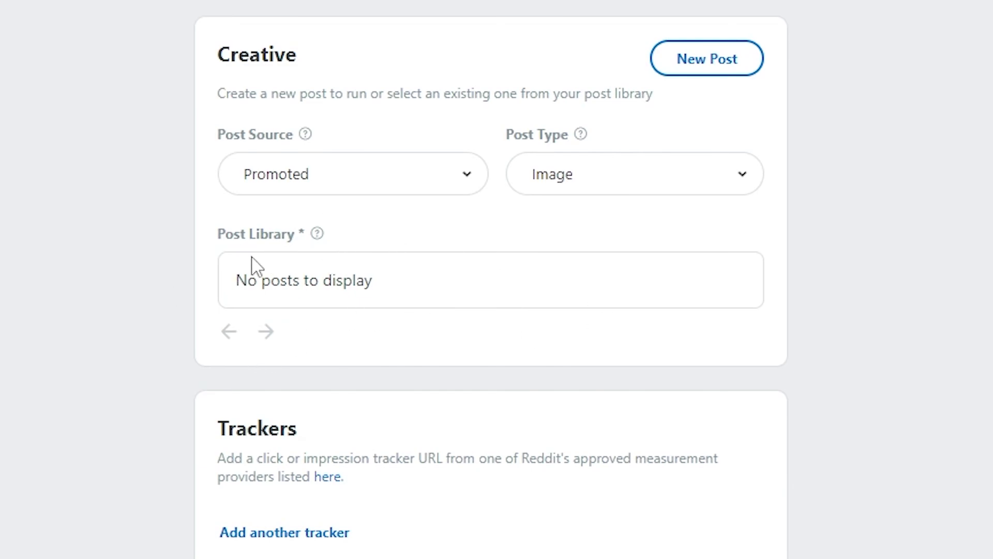
pyautogui.scroll(1, 333, 290)
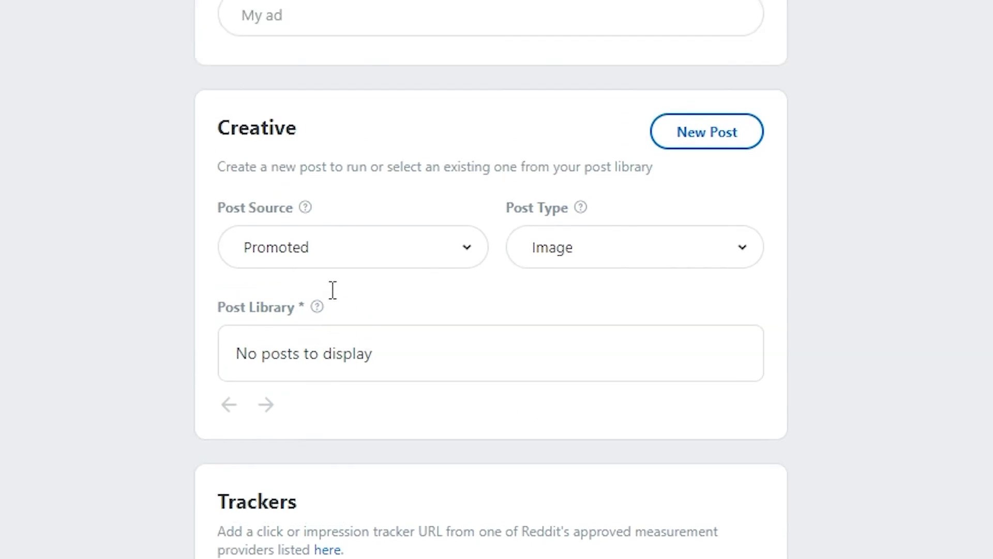
pyautogui.scroll(-1, 331, 362)
pyautogui.scroll(-3, 290, 465)
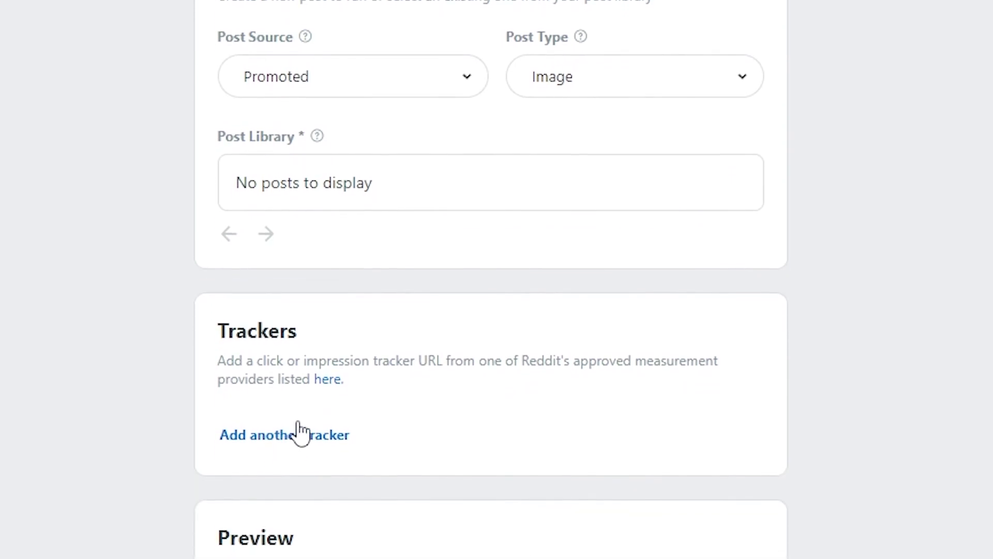
pyautogui.rightClick(377, 280)
pyautogui.click(499, 293)
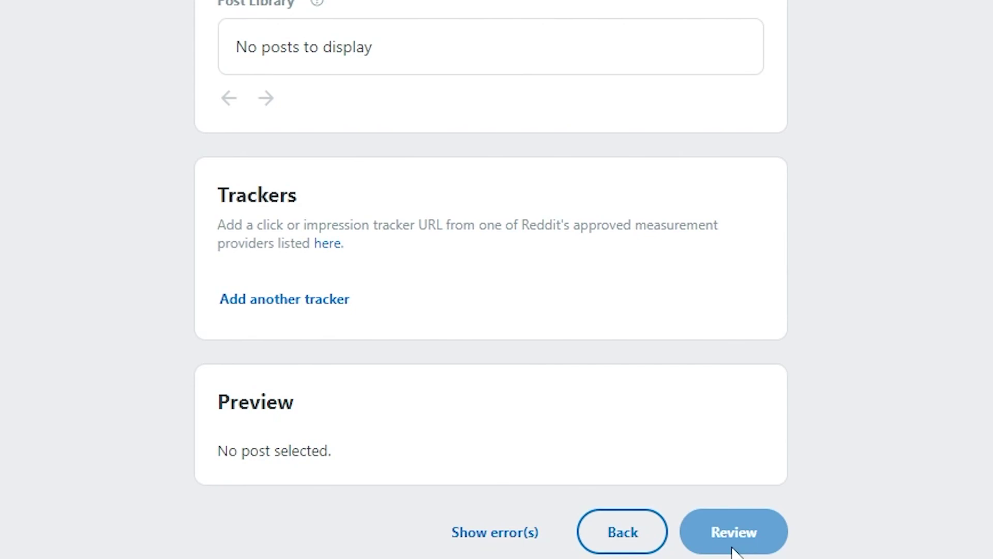
pyautogui.scroll(3, 729, 549)
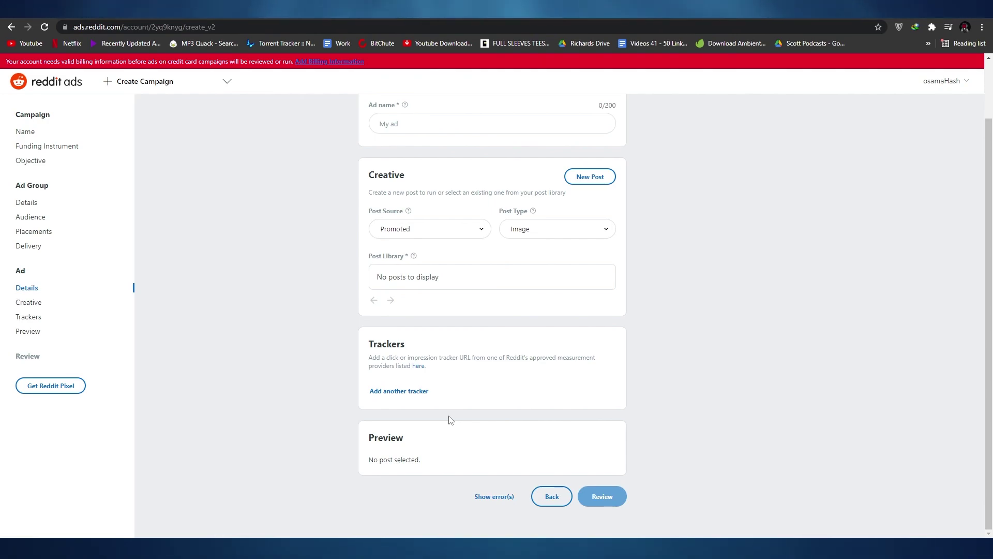
pyautogui.scroll(2, 449, 418)
pyautogui.scroll(-1, 328, 240)
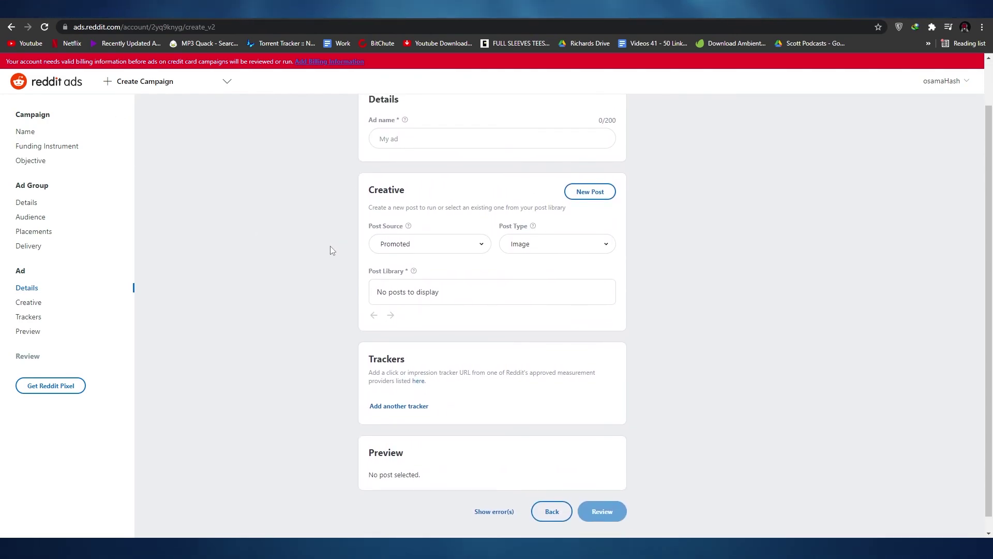